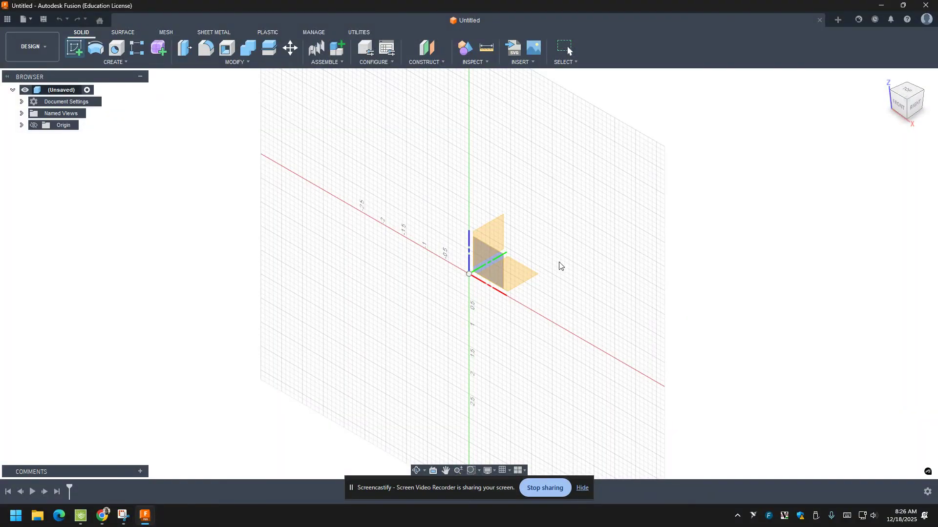
# Start a sketch on the horizontal XY plane and draw a center rectangle at the origin, about 4.4 in by 2.2 in
pyautogui.click(509, 276)
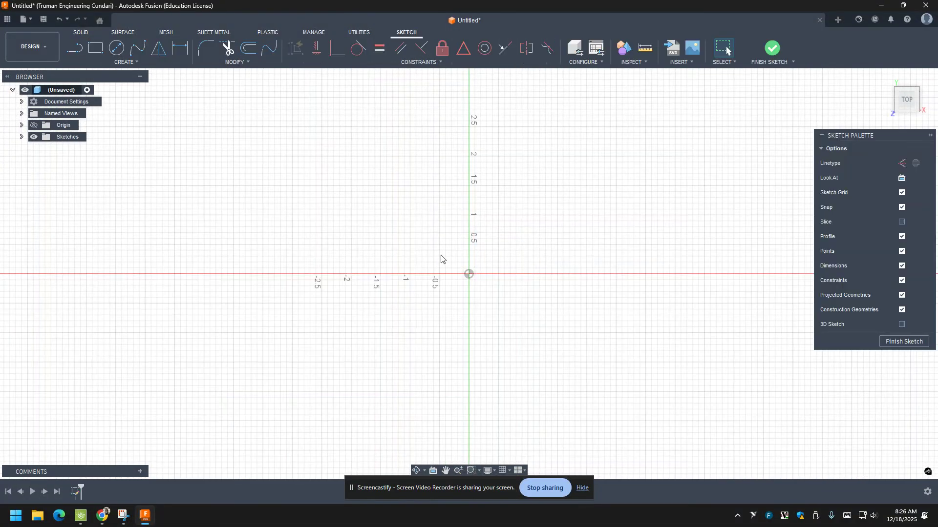
pyautogui.click(126, 62)
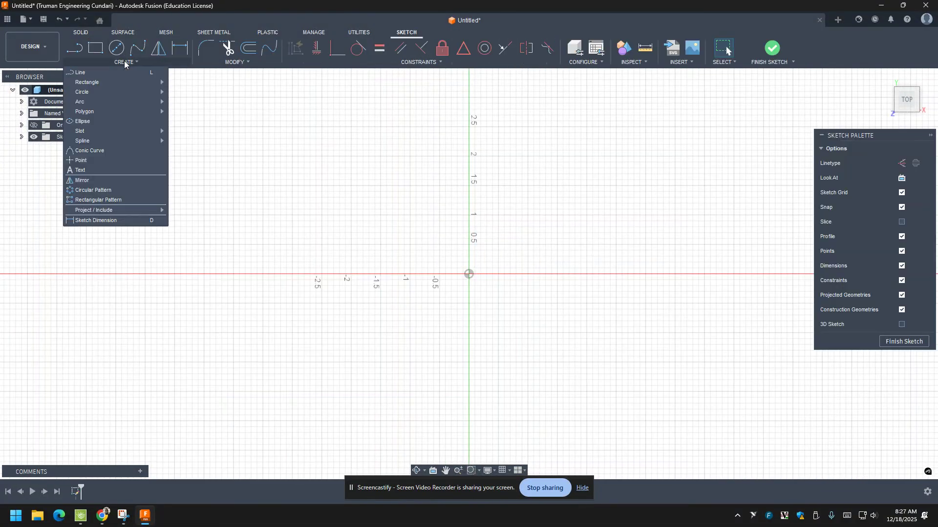
pyautogui.moveTo(133, 83)
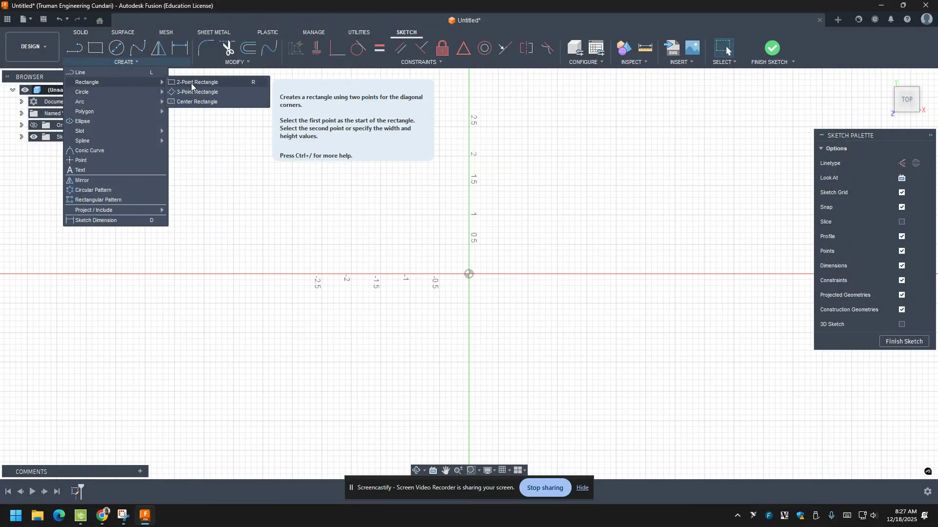
pyautogui.click(197, 102)
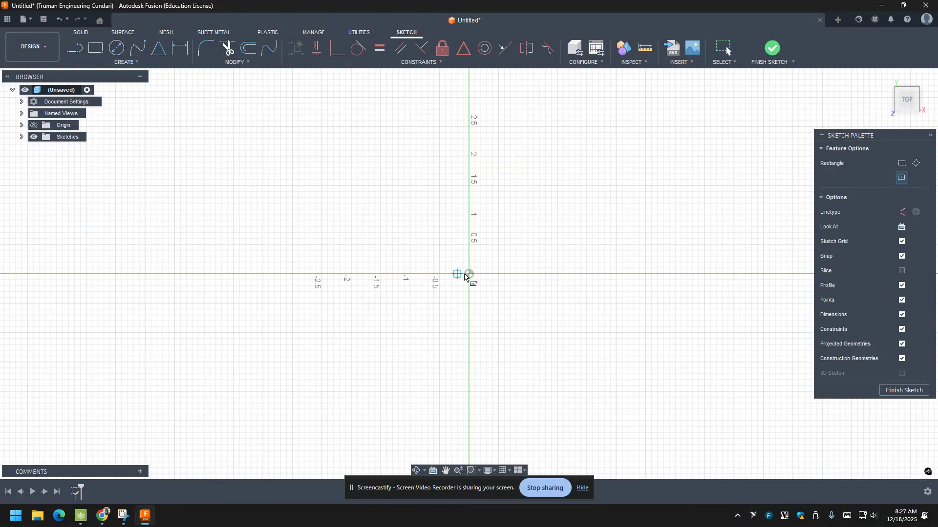
pyautogui.click(469, 275)
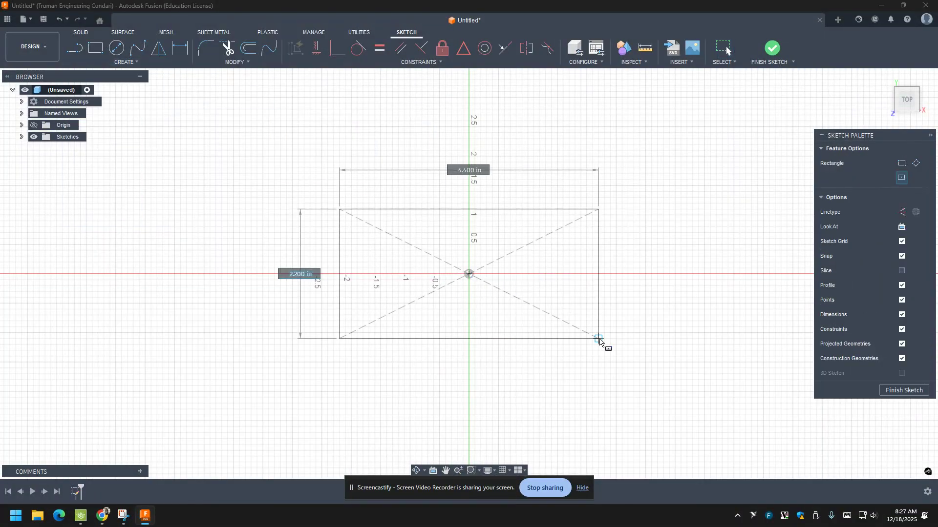
pyautogui.click(599, 339)
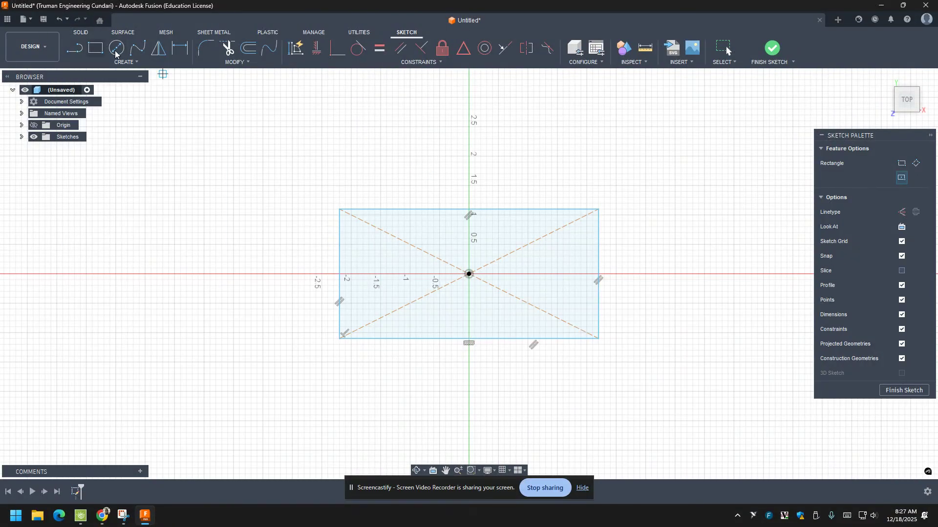
# Dimension the rectangle 5.125 in wide and 2.75 in high, and finish the sketch
pyautogui.click(179, 47)
pyautogui.click(468, 209)
pyautogui.click(446, 161)
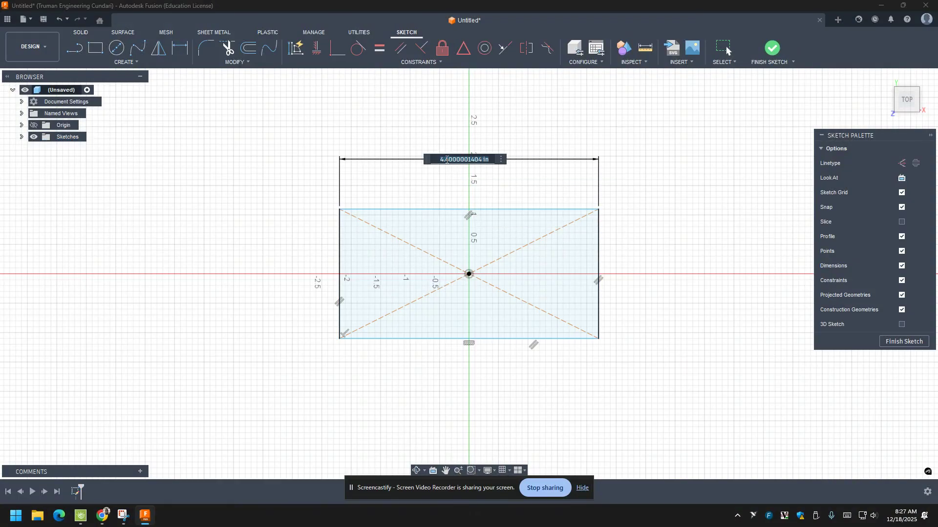
pyautogui.write('5.125')
pyautogui.press('Return')
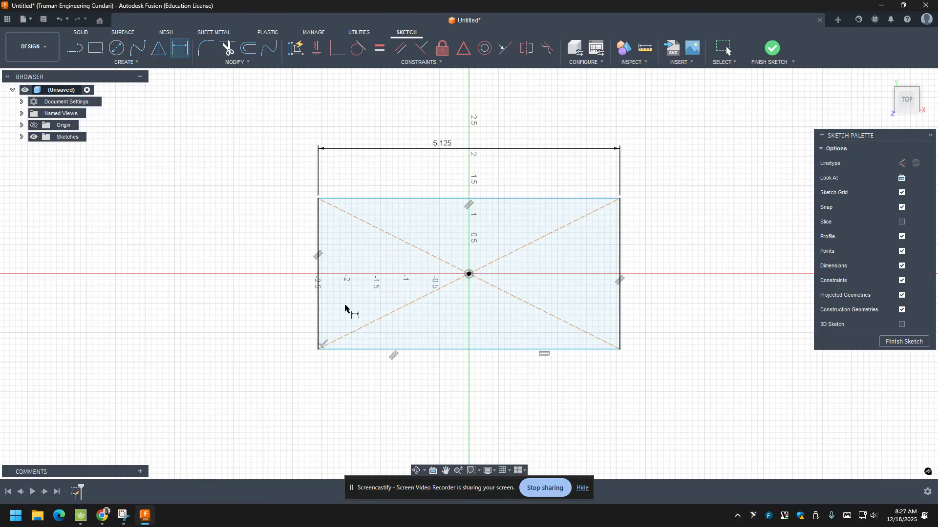
pyautogui.click(319, 299)
pyautogui.click(252, 294)
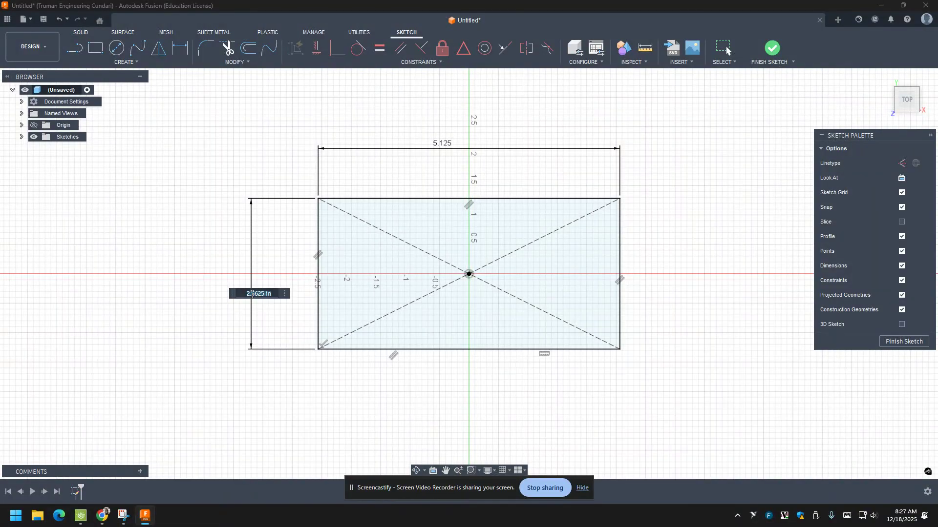
pyautogui.write('2.75')
pyautogui.press('Return')
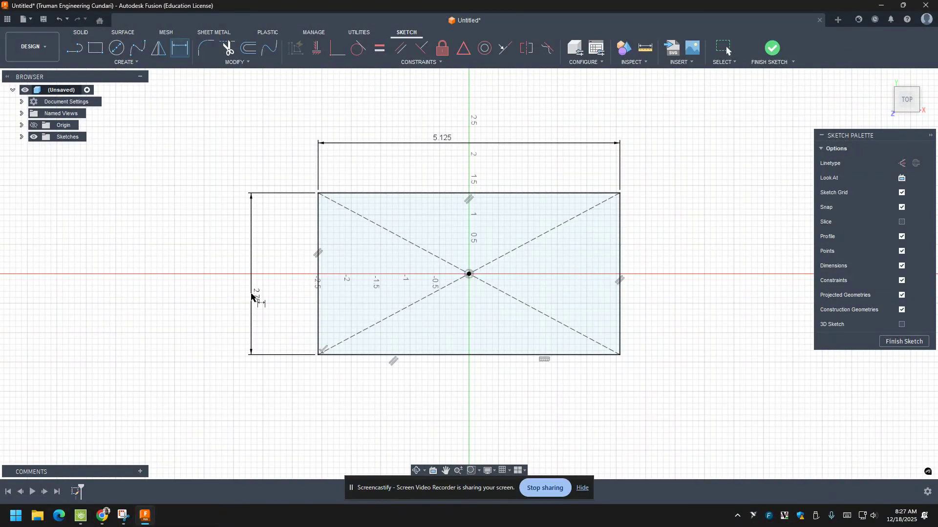
pyautogui.click(905, 342)
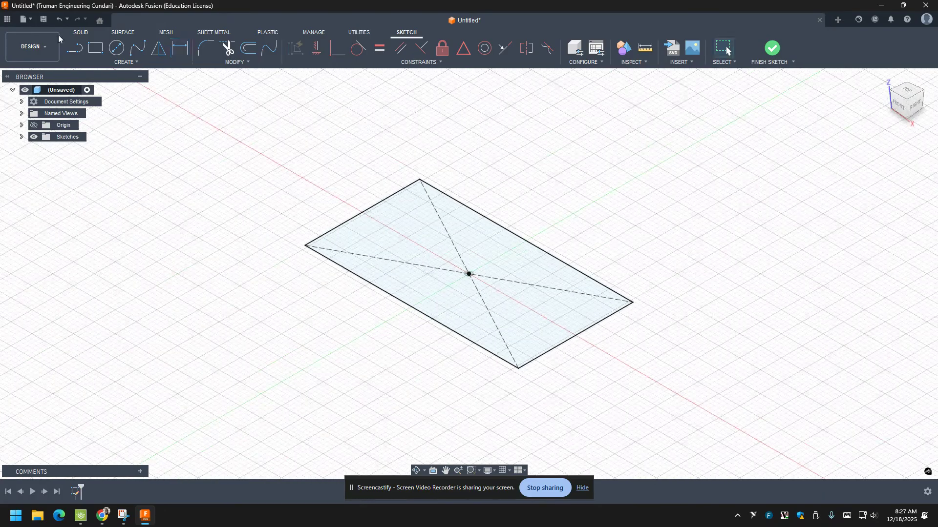
# Extrude the rectangle profile 1.75 in upward as a new body
pyautogui.click(111, 62)
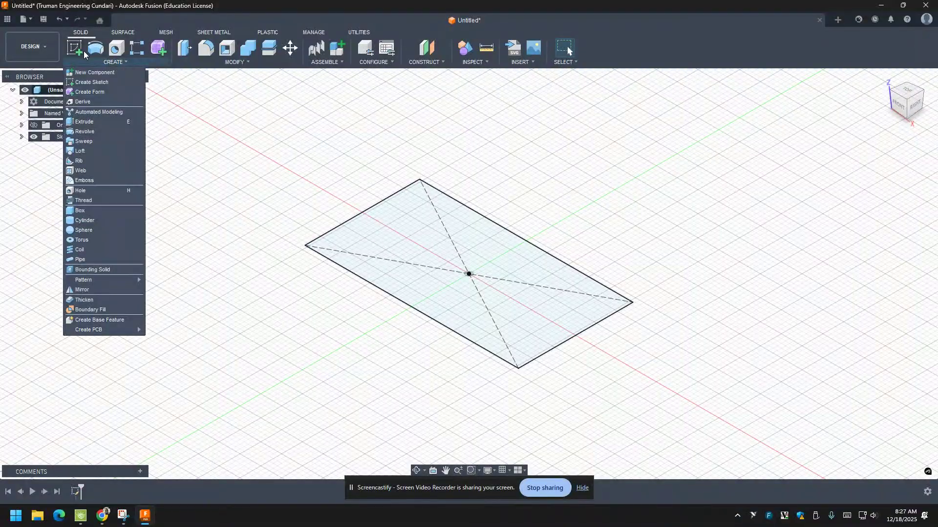
pyautogui.click(84, 121)
pyautogui.moveTo(468, 266); pyautogui.dragTo(477, 204)
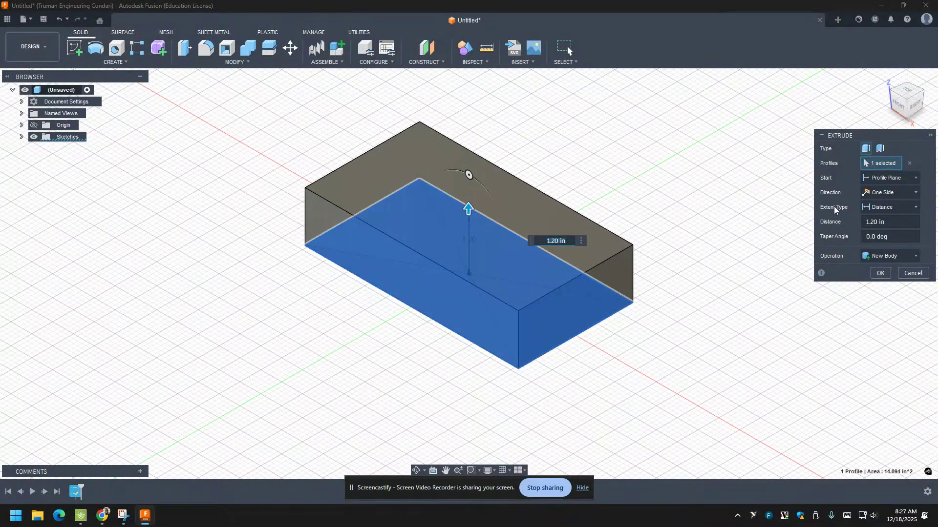
pyautogui.click(828, 223)
pyautogui.write('1.75')
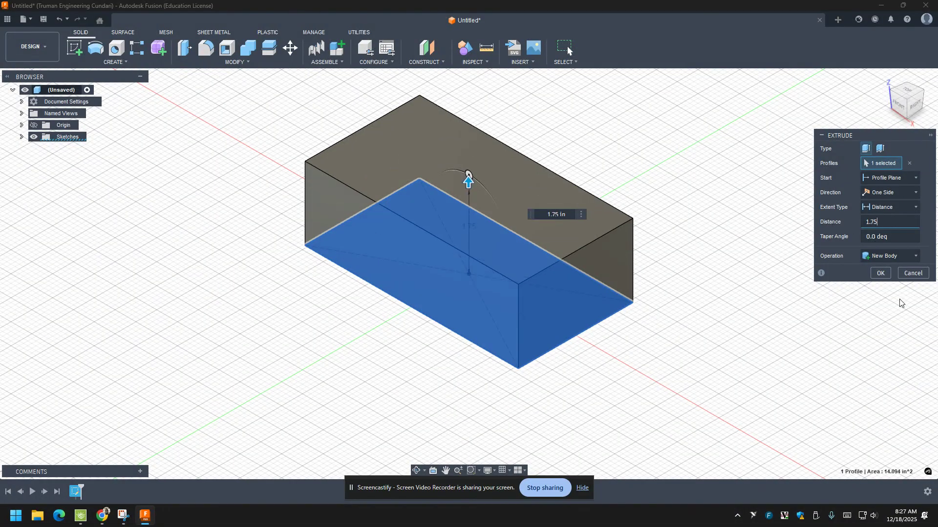
pyautogui.click(879, 275)
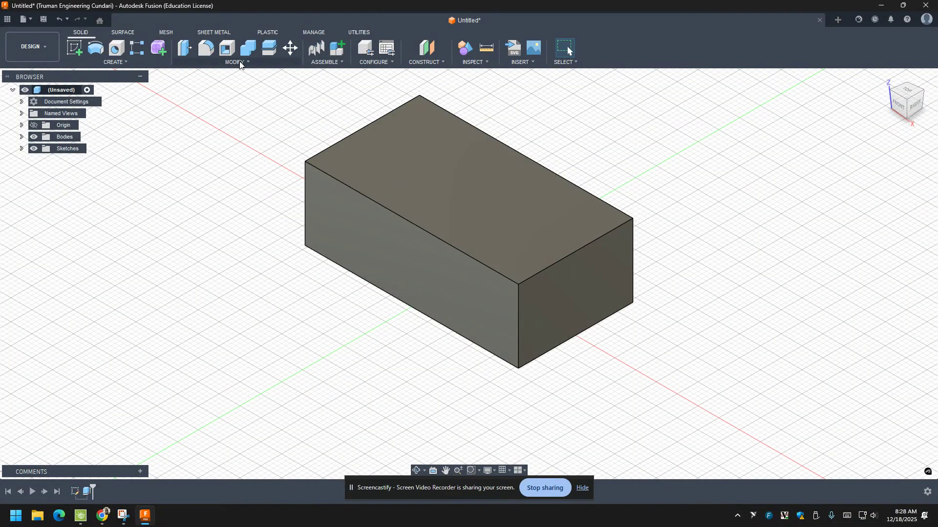
# Assign the physical material Steel, Mild from the Metal category of the Fusion Material Library to the block
pyautogui.click(226, 65)
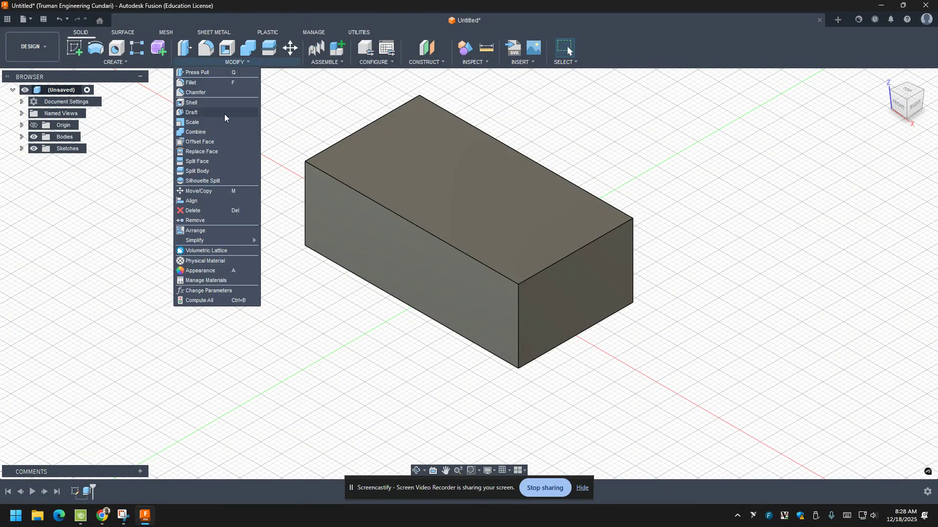
pyautogui.click(210, 261)
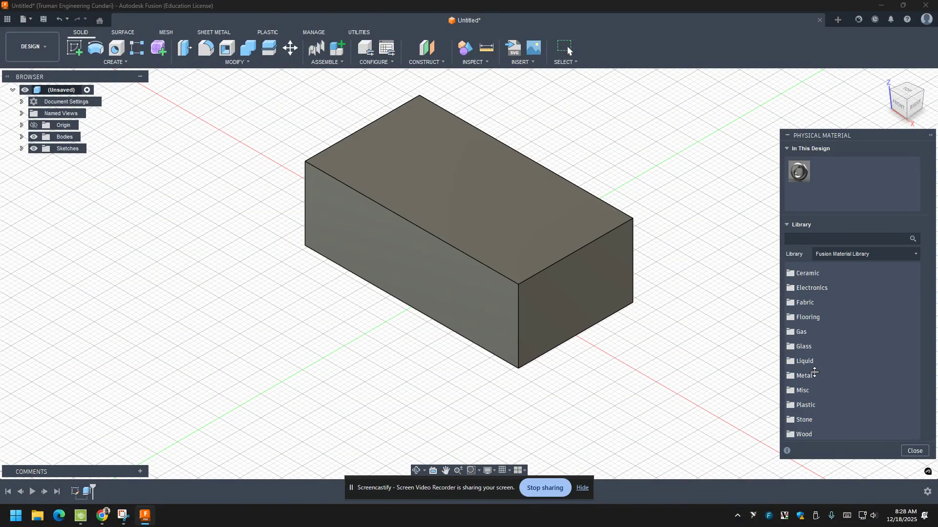
pyautogui.click(806, 375)
pyautogui.scroll(-10, 830, 364)
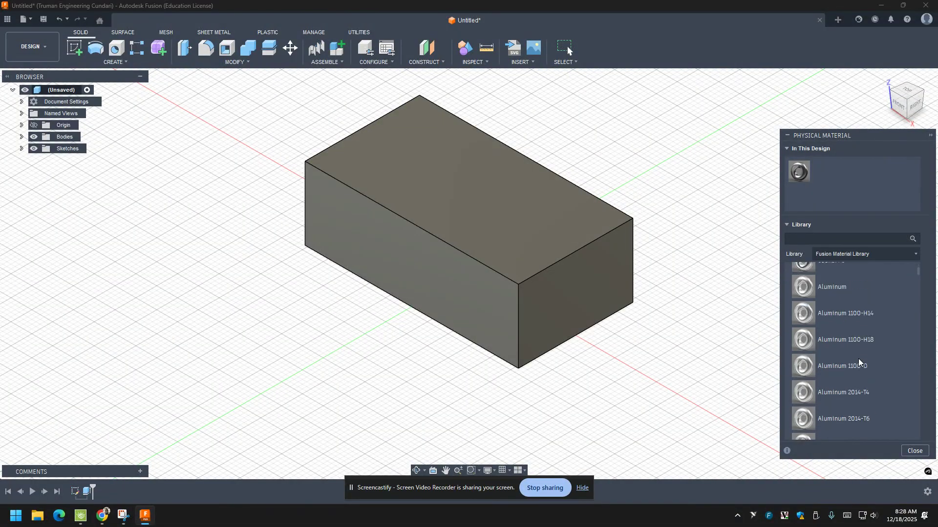
pyautogui.scroll(-10, 859, 362)
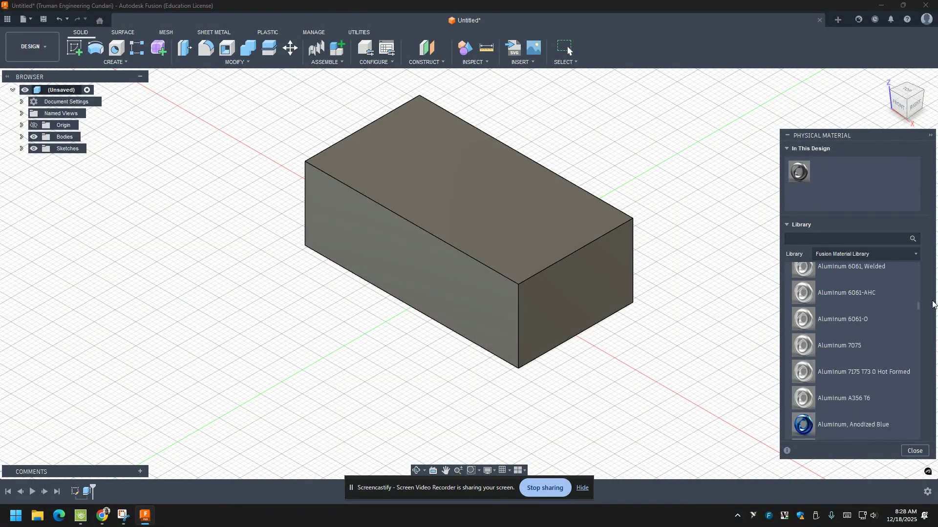
pyautogui.moveTo(918, 309)
pyautogui.mouseDown()
pyautogui.moveTo(917, 441)
pyautogui.moveTo(914, 428)
pyautogui.mouseUp()
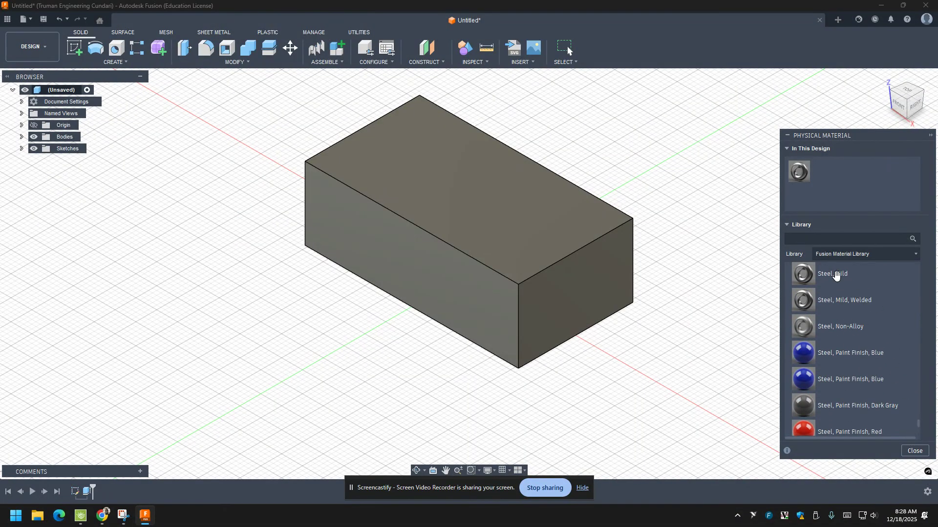
pyautogui.moveTo(830, 275); pyautogui.dragTo(564, 243)
pyautogui.moveTo(487, 224); pyautogui.dragTo(486, 224)
pyautogui.moveTo(808, 275)
pyautogui.mouseDown()
pyautogui.moveTo(523, 262)
pyautogui.moveTo(813, 274)
pyautogui.mouseUp()
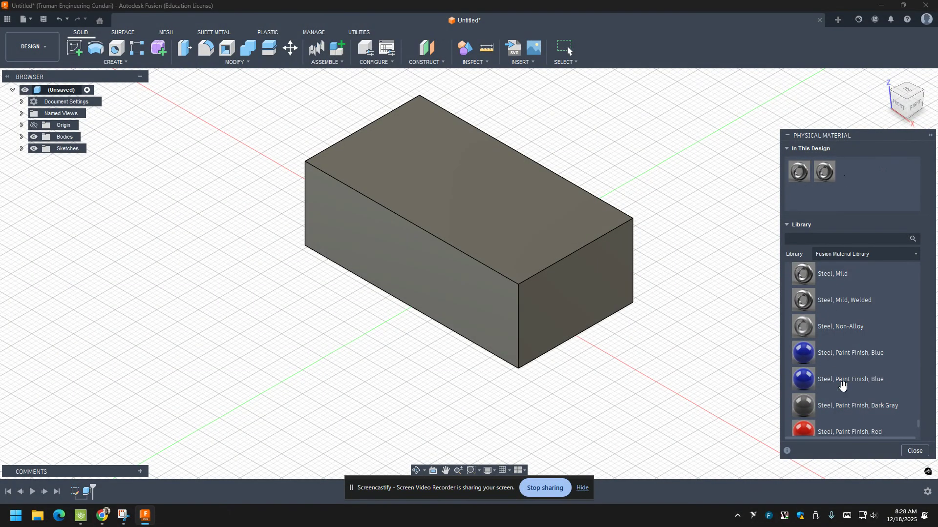
pyautogui.click(914, 451)
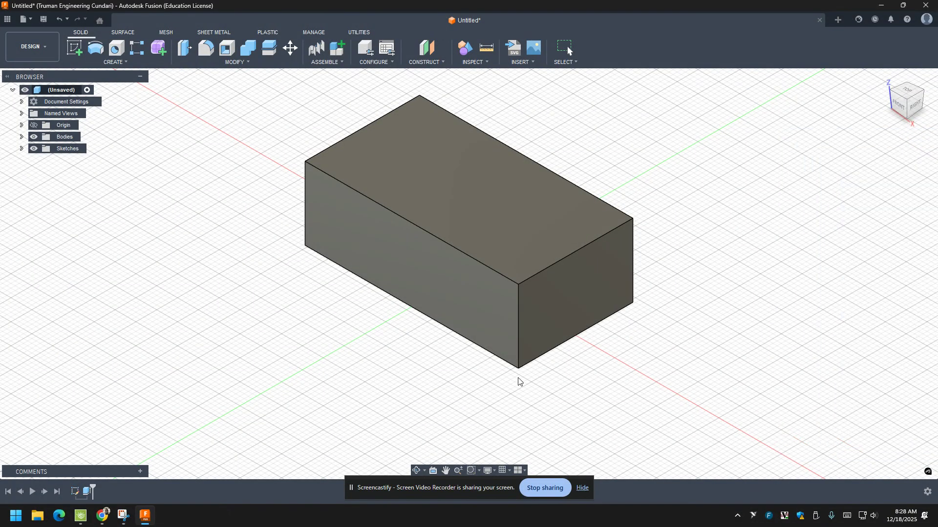
# Save the design as "Model 1 2.1.2" in Admin Project
pyautogui.click(43, 19)
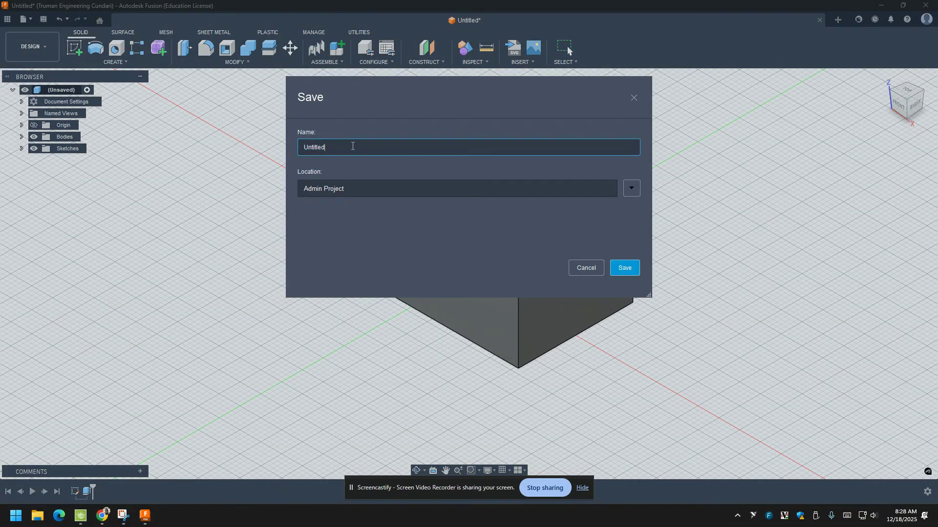
pyautogui.write('Model 1 2.1.2')
pyautogui.click(624, 267)
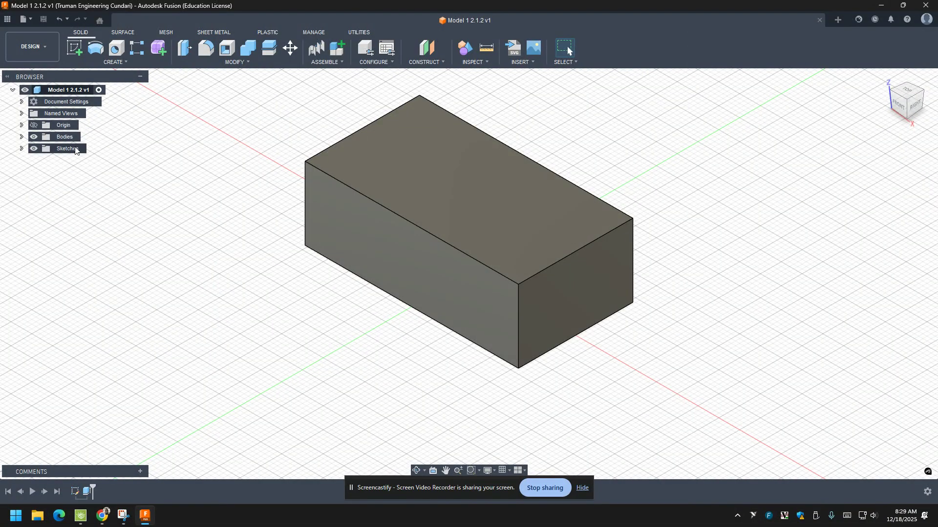
# Examine the top-level component's properties, including material, mass, volume, density, area and center of mass
pyautogui.click(21, 136)
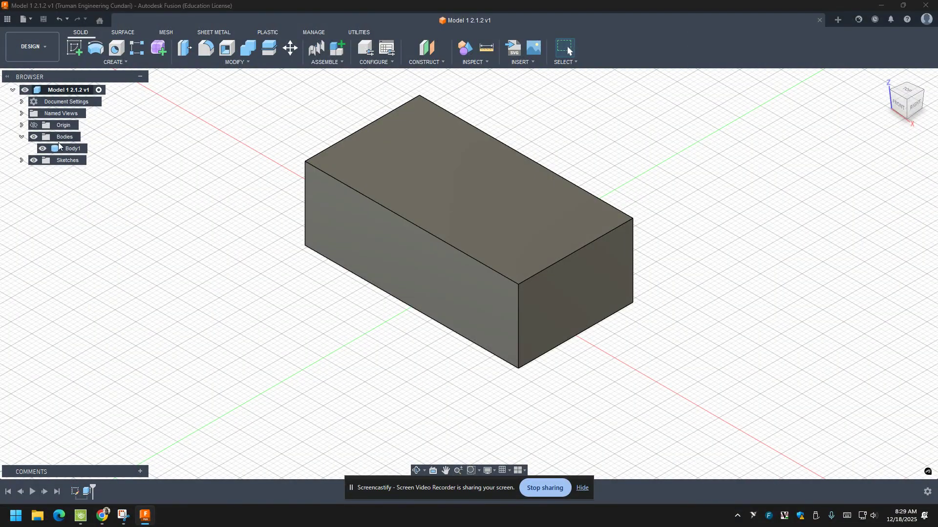
pyautogui.rightClick(72, 152)
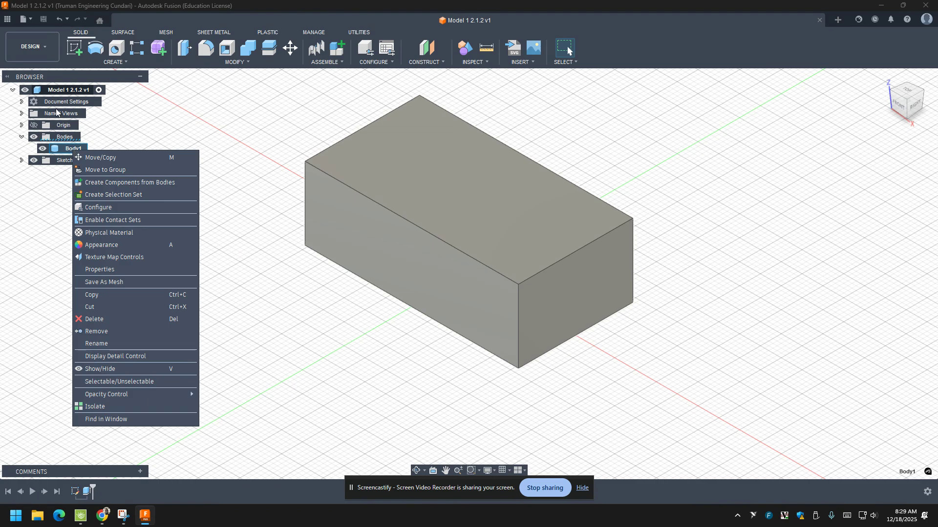
pyautogui.rightClick(64, 91)
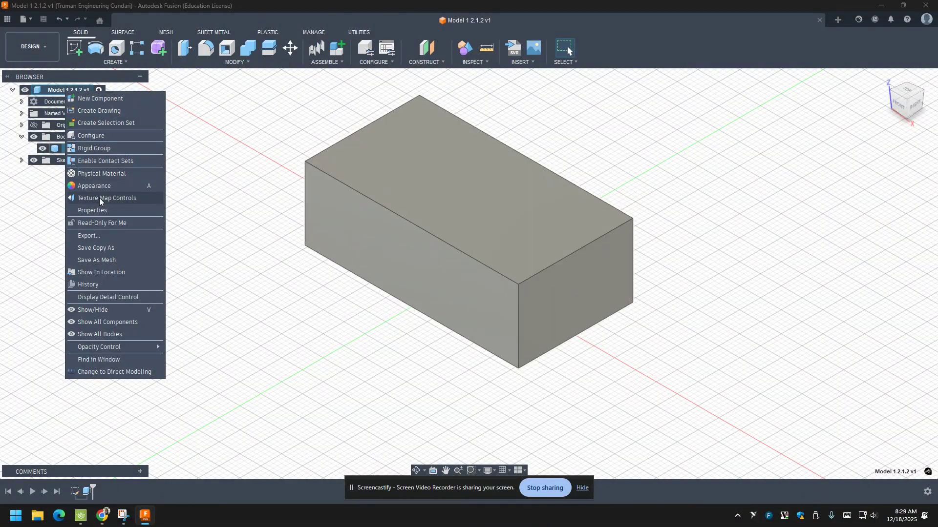
pyautogui.click(94, 212)
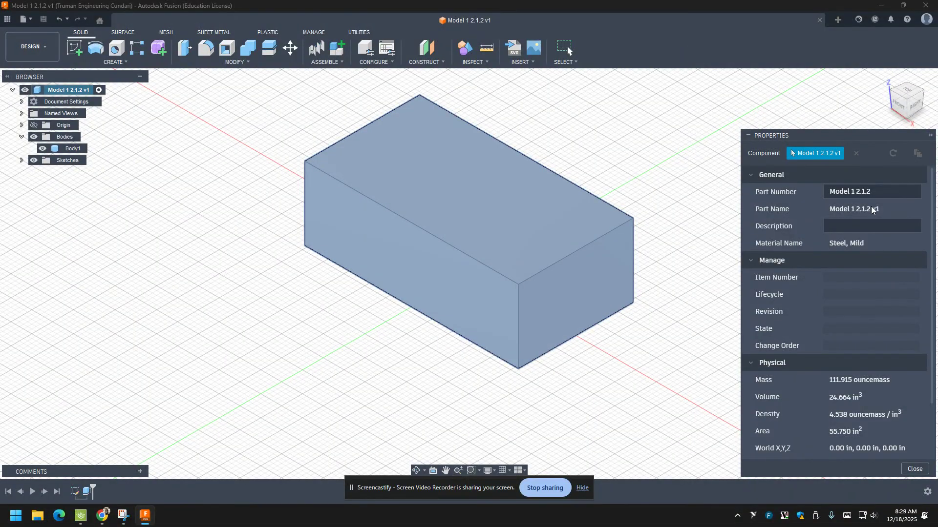
pyautogui.scroll(-3, 852, 334)
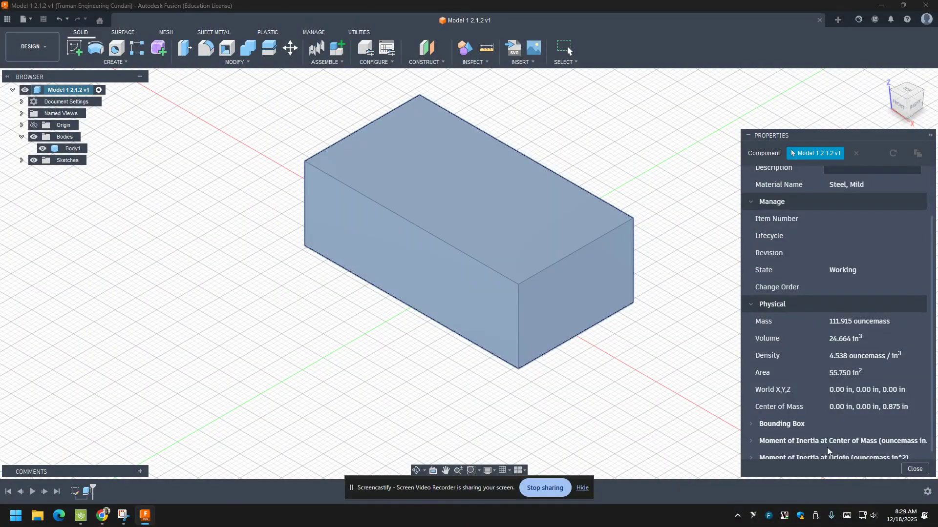
pyautogui.scroll(-1, 844, 415)
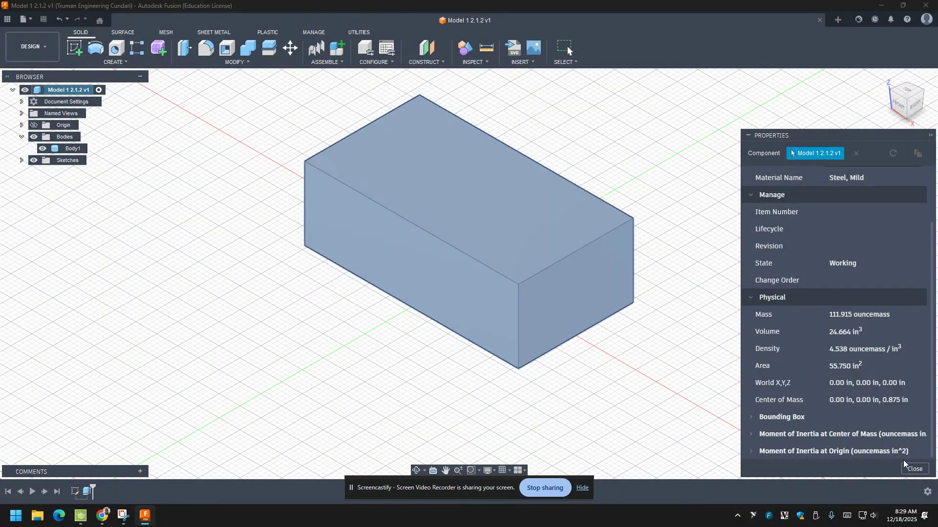
pyautogui.click(916, 470)
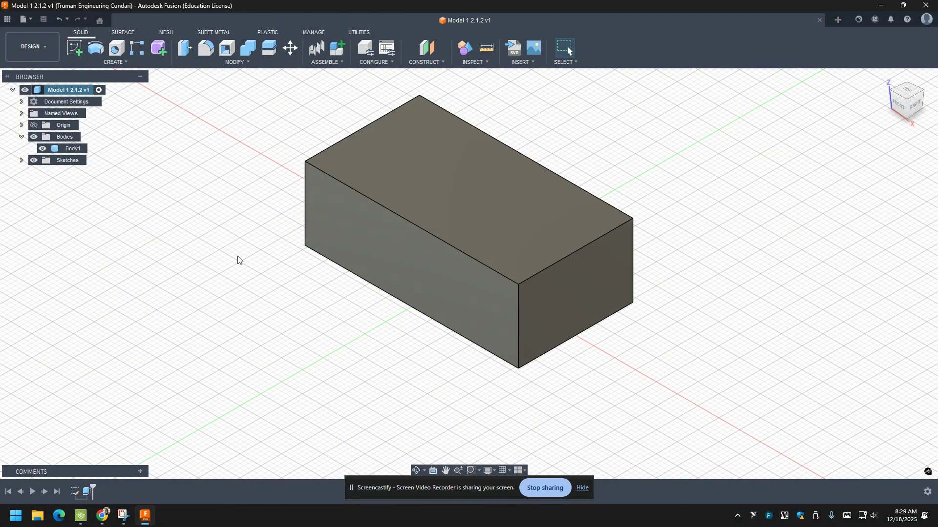
# Start a sketch on the block's right end face and draw a two-point rectangle down from the middle of its upper edge
pyautogui.click(74, 48)
pyautogui.click(561, 304)
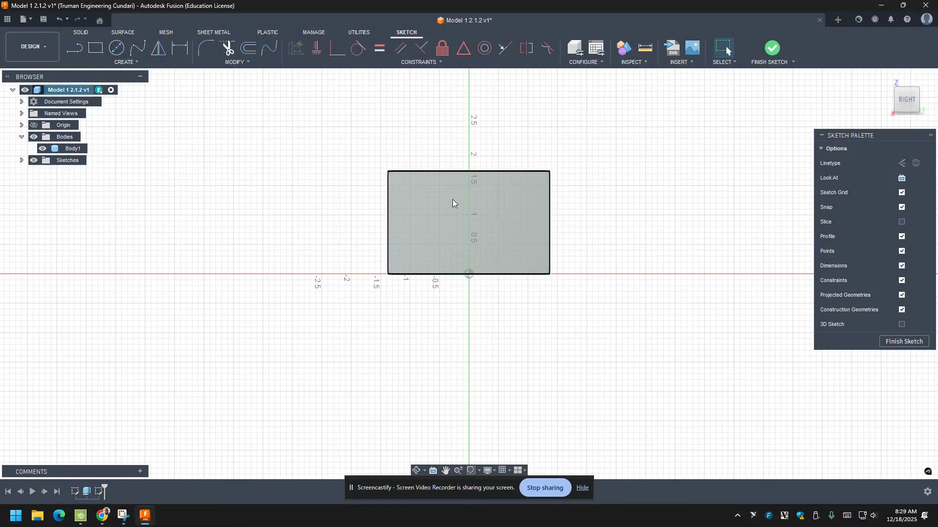
pyautogui.click(96, 47)
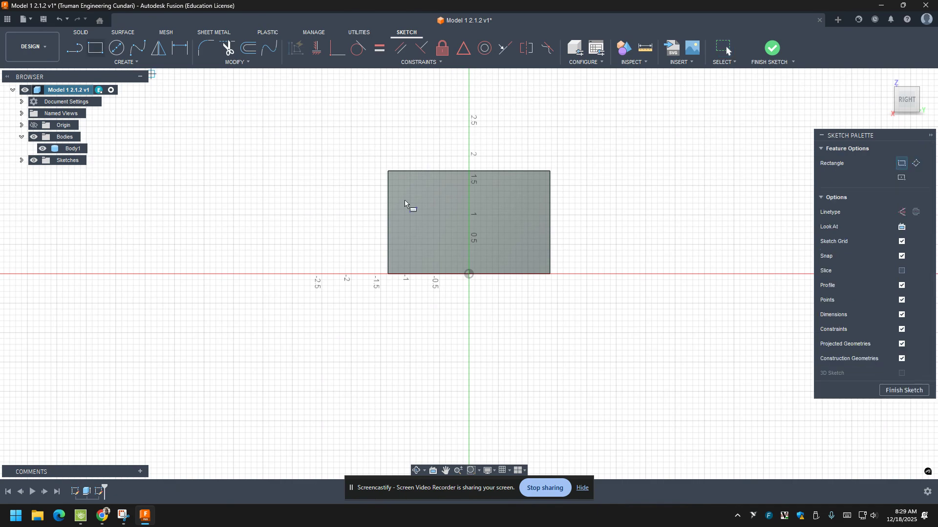
pyautogui.click(441, 171)
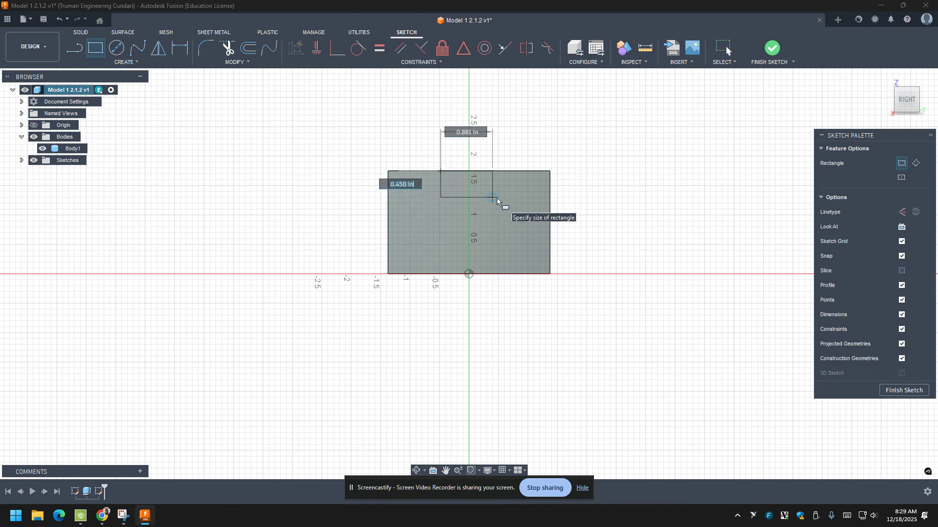
pyautogui.click(502, 204)
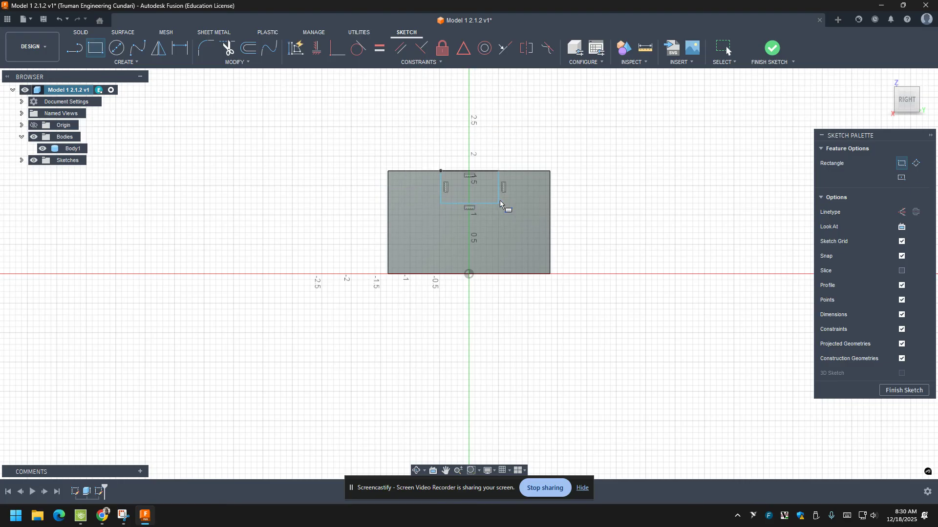
# Draw a vertical construction line from the origin to the midpoint of the rectangle's upper edge and try adding a midpoint constraint there
pyautogui.click(75, 48)
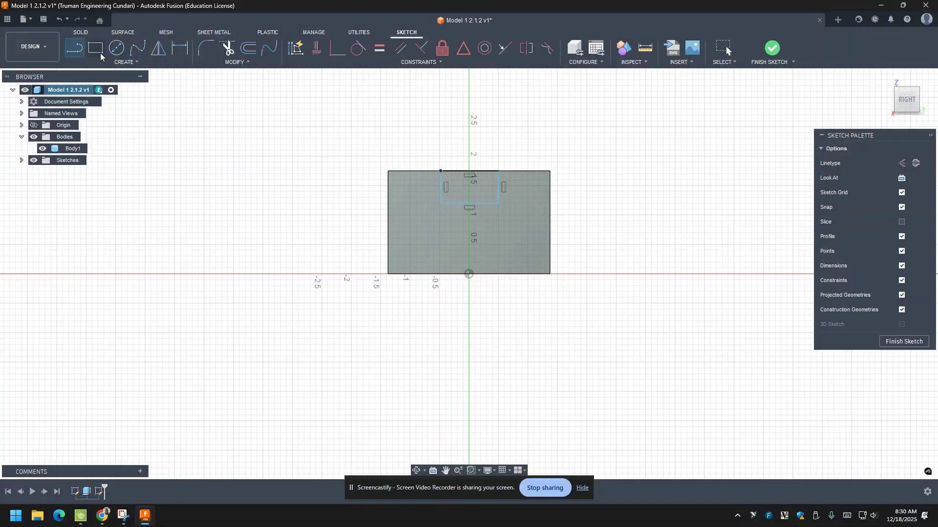
pyautogui.click(902, 165)
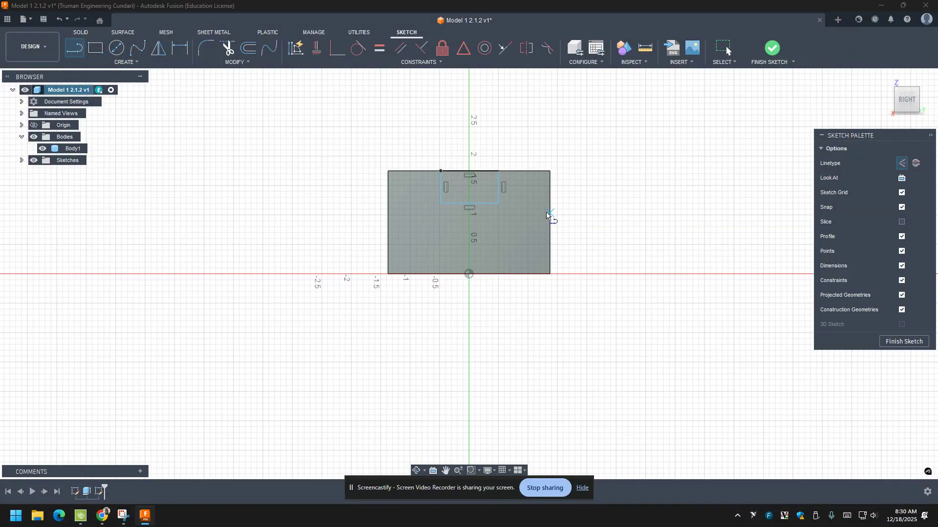
pyautogui.click(468, 274)
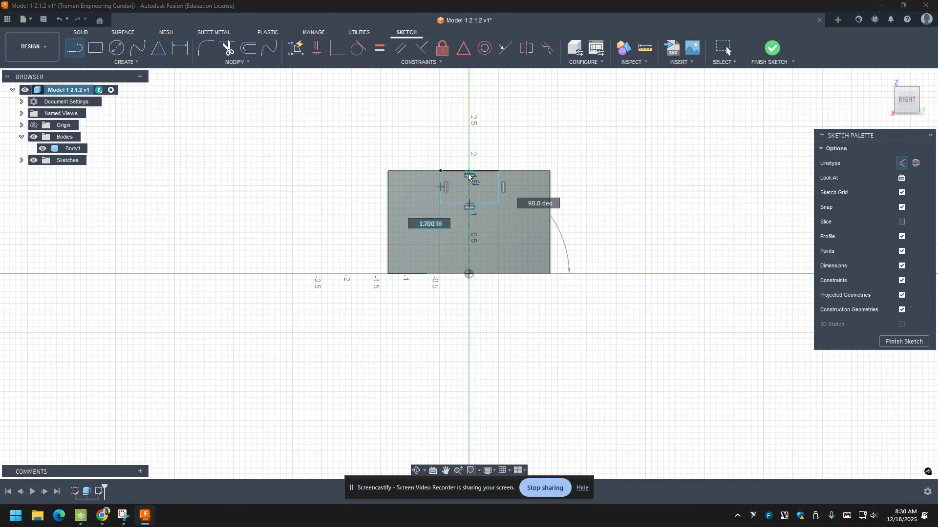
pyautogui.press('Escape')
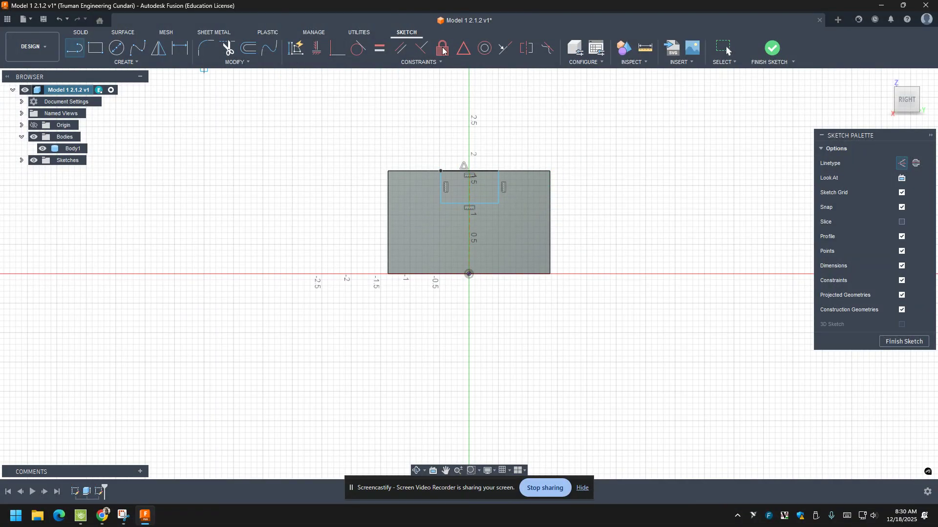
pyautogui.click(463, 48)
pyautogui.click(469, 173)
pyautogui.click(469, 173)
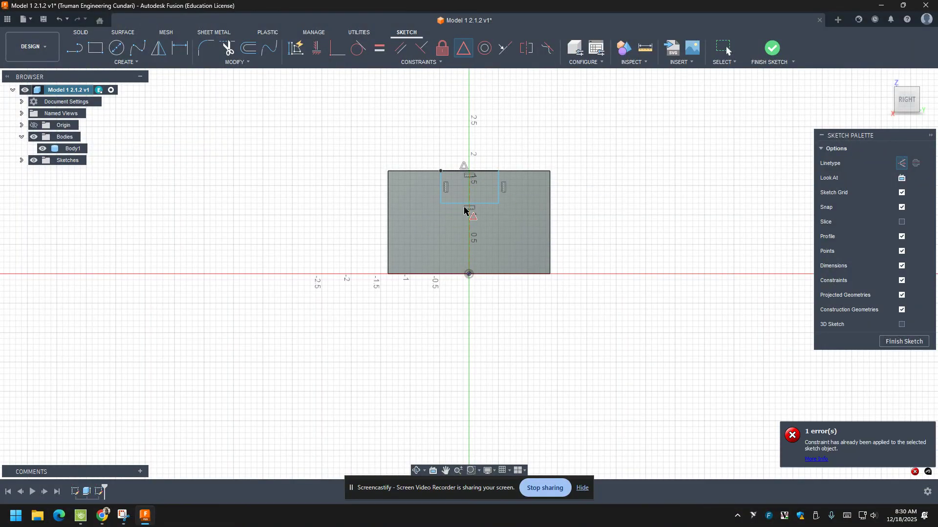
# Dimension the rectangle to 0.625 in wide and 0.75 in tall
pyautogui.click(181, 47)
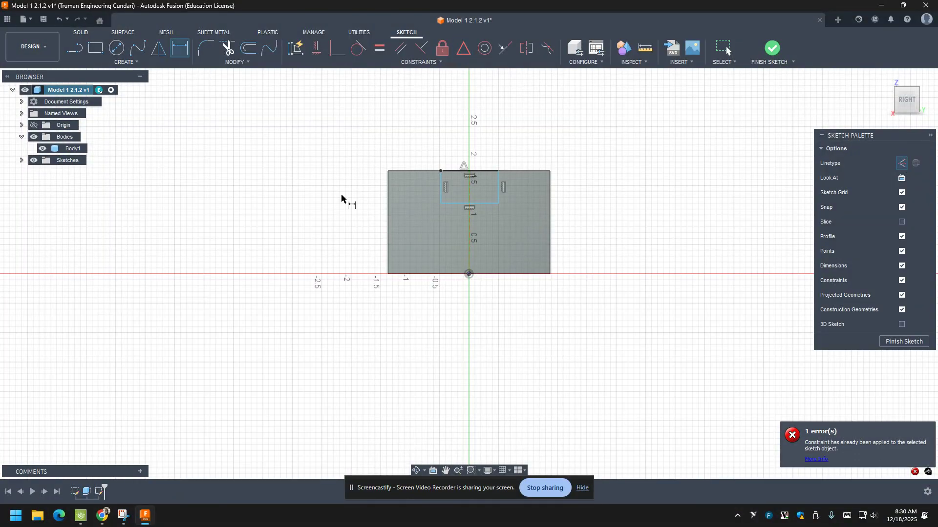
pyautogui.click(470, 205)
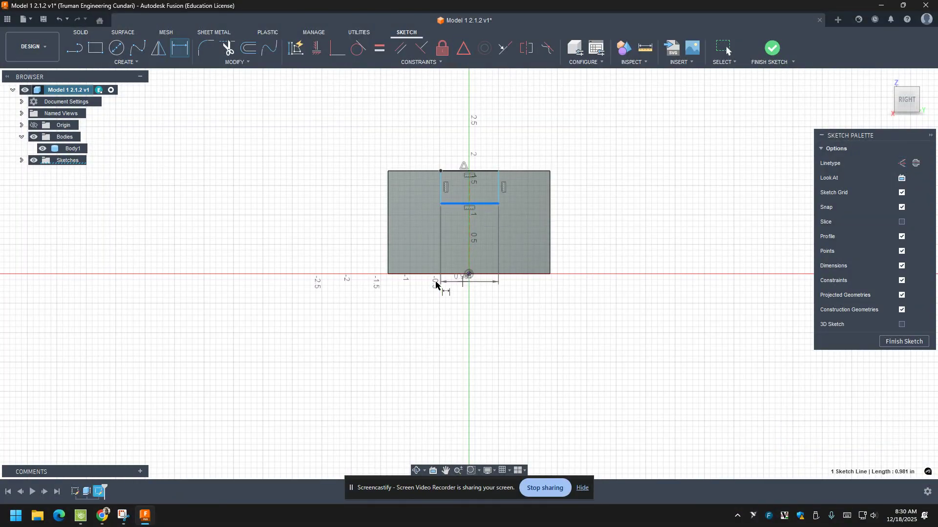
pyautogui.click(436, 222)
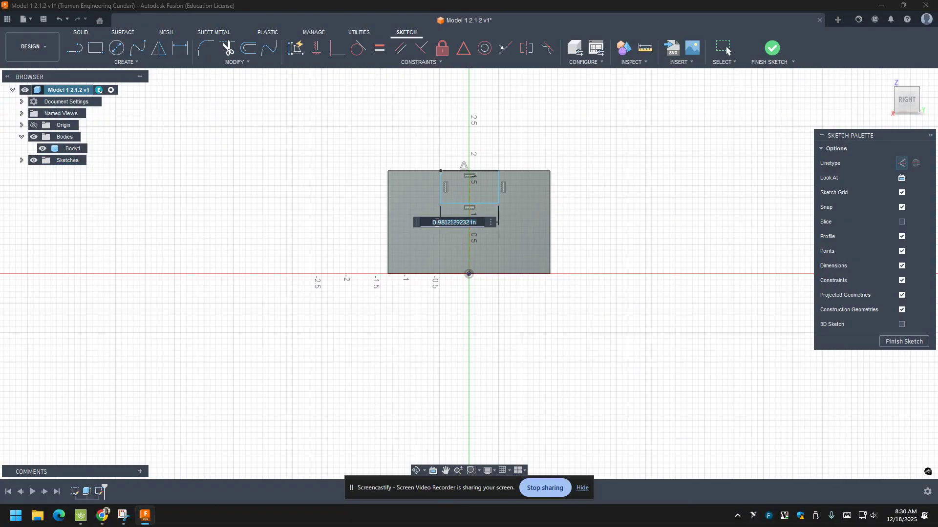
pyautogui.press('BackSpace')
pyautogui.press('Return')
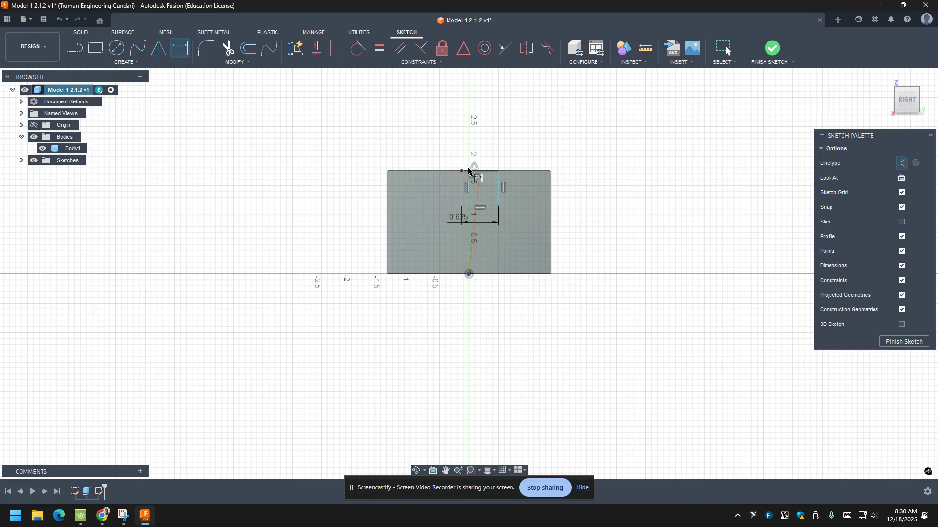
pyautogui.click(499, 189)
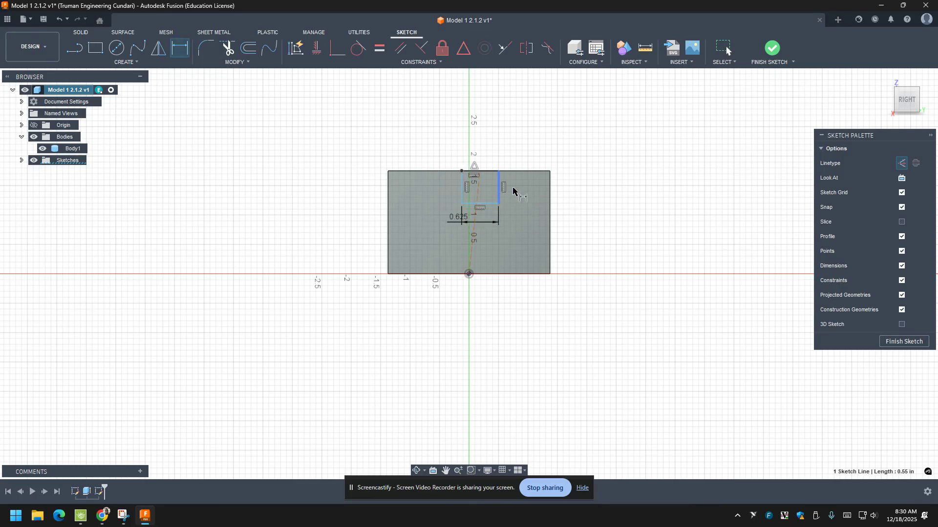
pyautogui.click(539, 188)
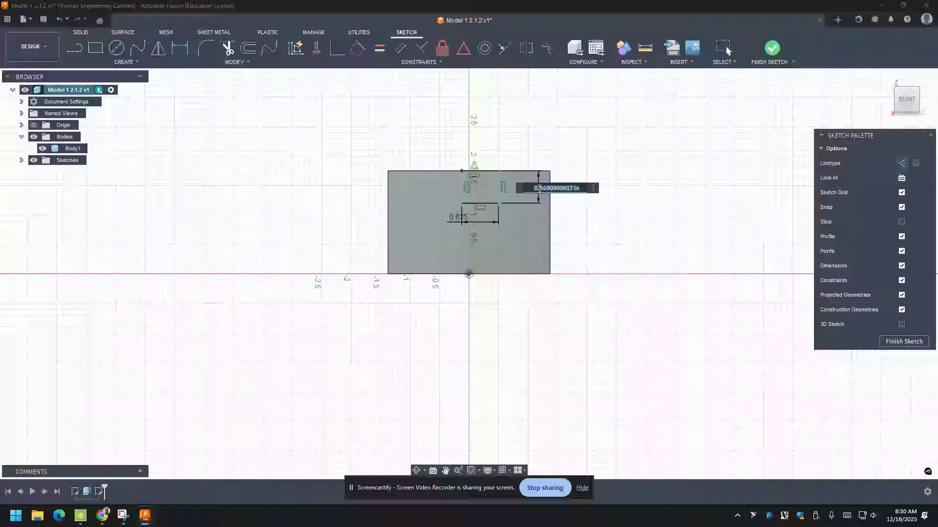
pyautogui.press('BackSpace')
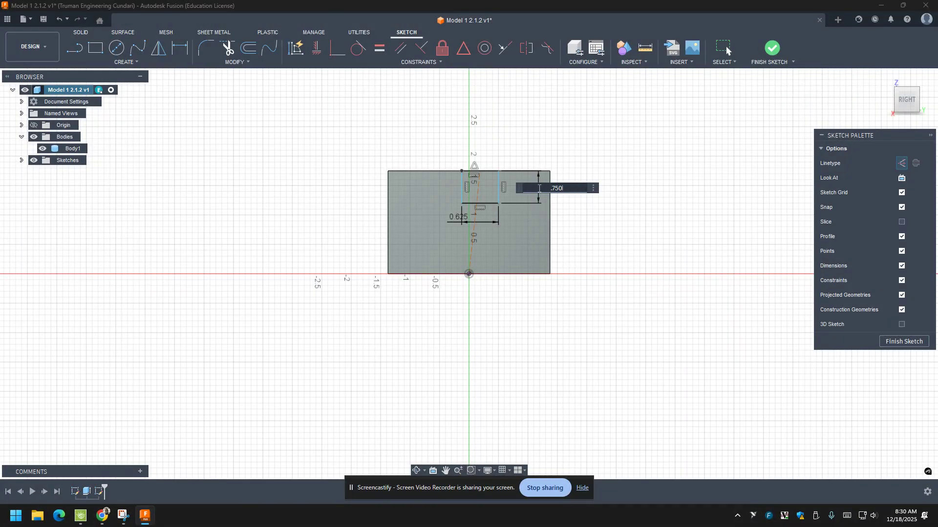
pyautogui.press('Return')
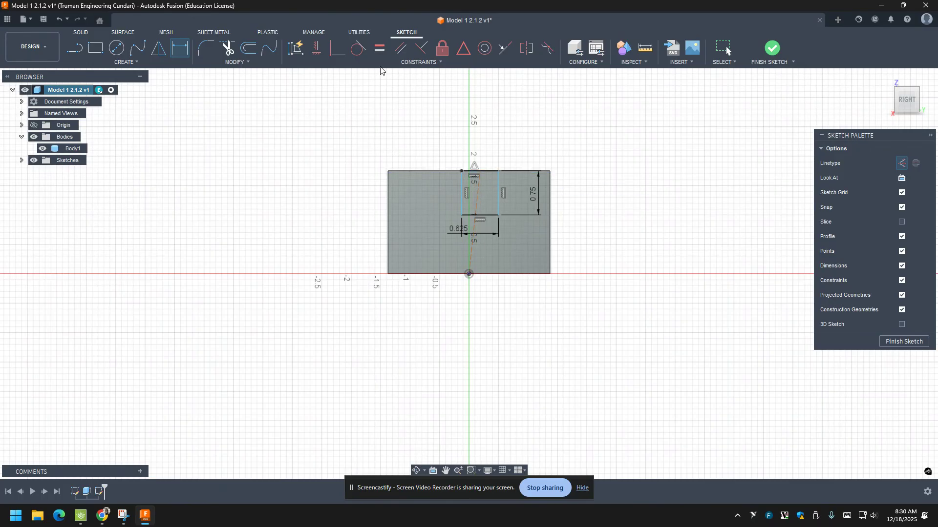
# Constrain the construction line from the origin to vertical so the rectangle is centred on the face
pyautogui.click(316, 48)
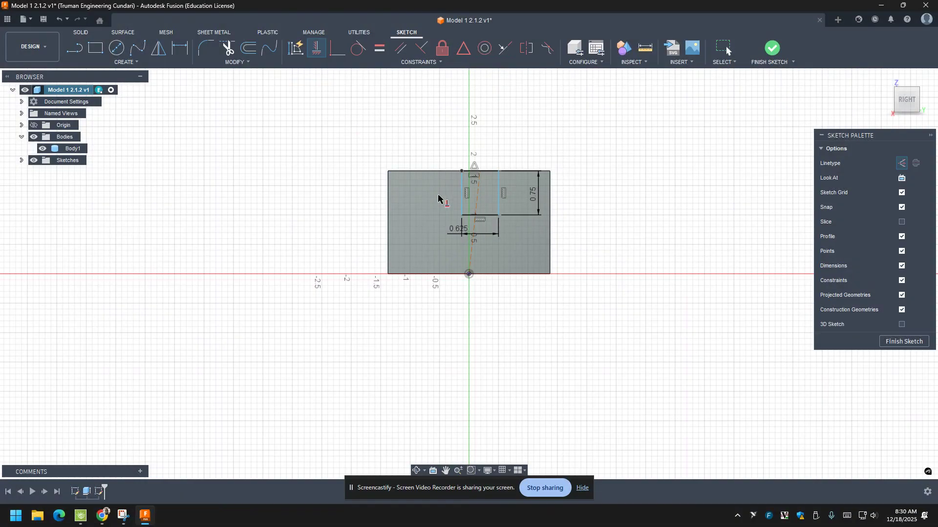
pyautogui.click(478, 192)
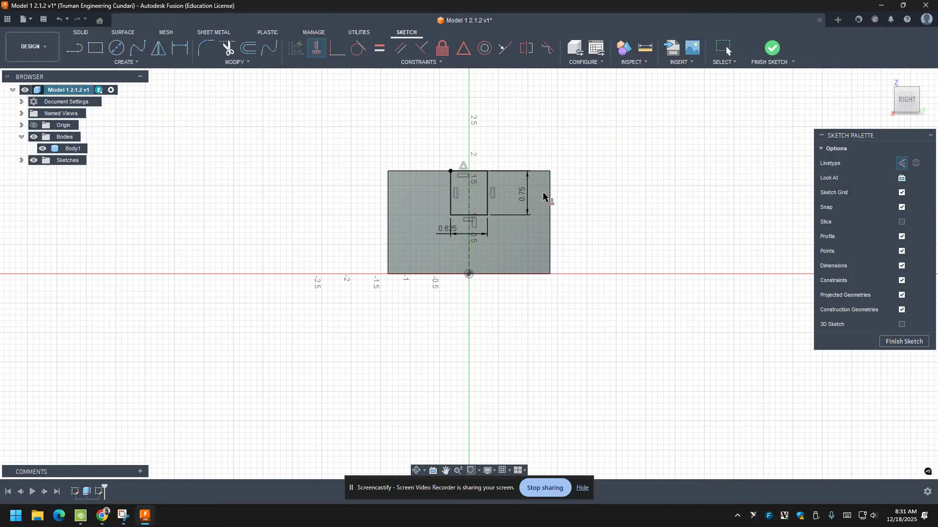
pyautogui.press('Escape')
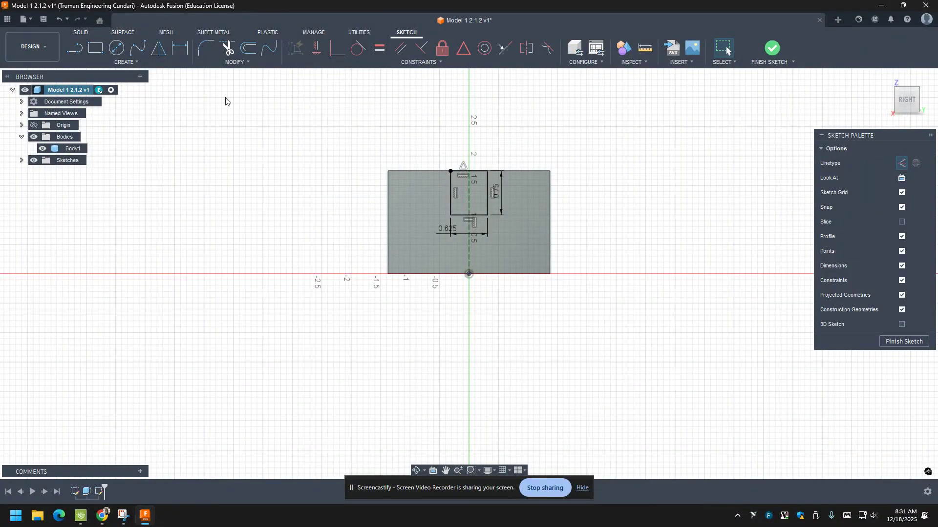
# Draw a normal diagonal line across the face's upper-left corner, from the upper edge to the left edge
pyautogui.click(76, 48)
pyautogui.click(418, 172)
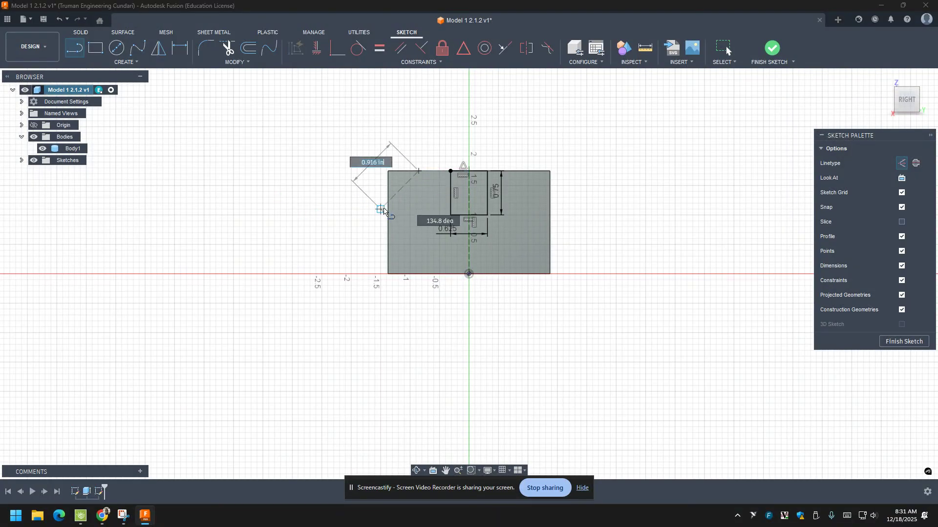
pyautogui.click(901, 164)
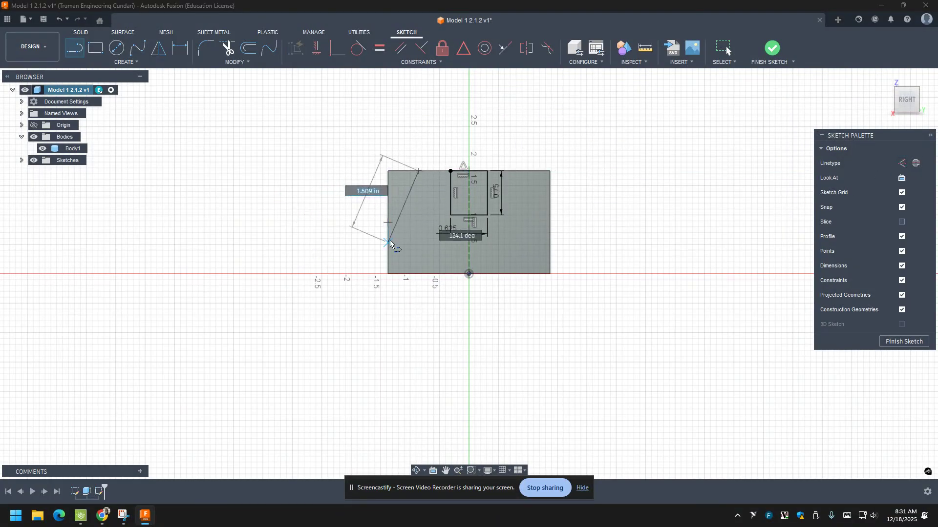
pyautogui.click(390, 212)
pyautogui.press('Escape')
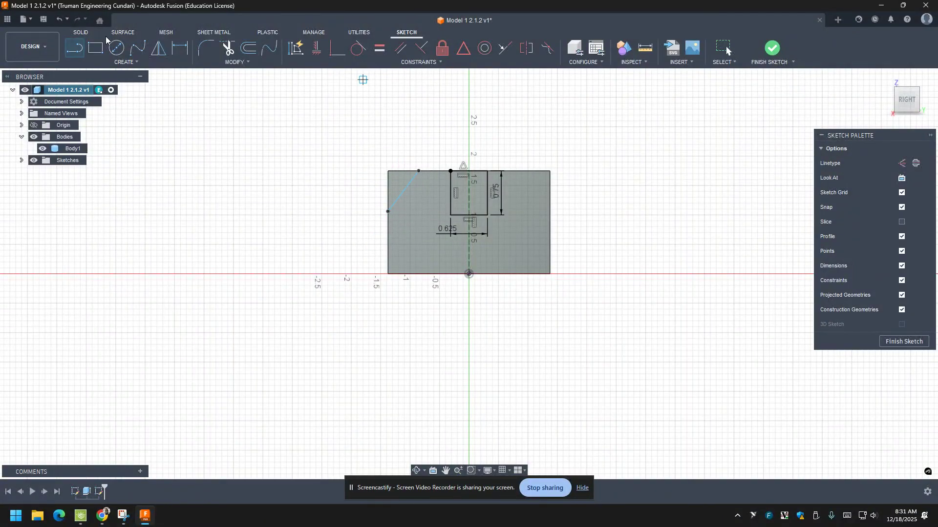
# Dimension the diagonal line's lower endpoint 1 in above the face's lower-left corner
pyautogui.click(180, 47)
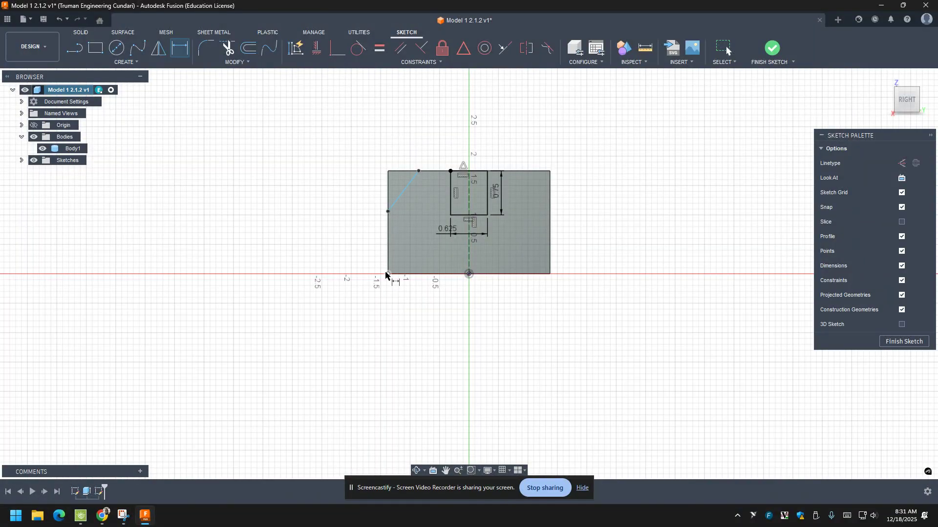
pyautogui.click(388, 212)
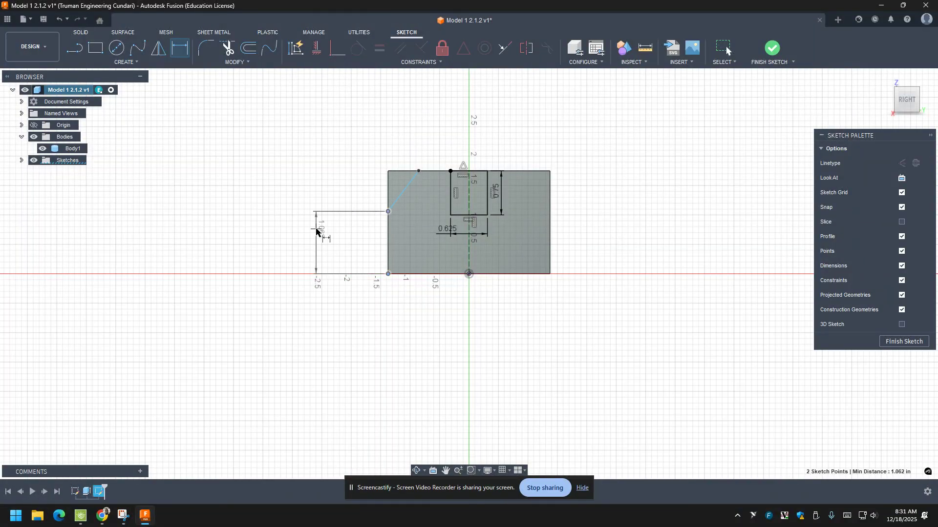
pyautogui.click(311, 236)
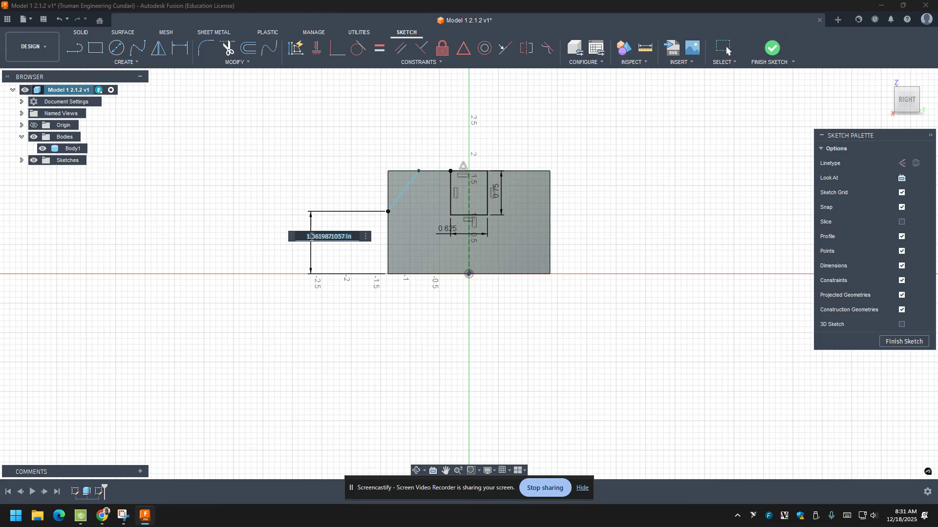
pyautogui.write('1')
pyautogui.press('Return')
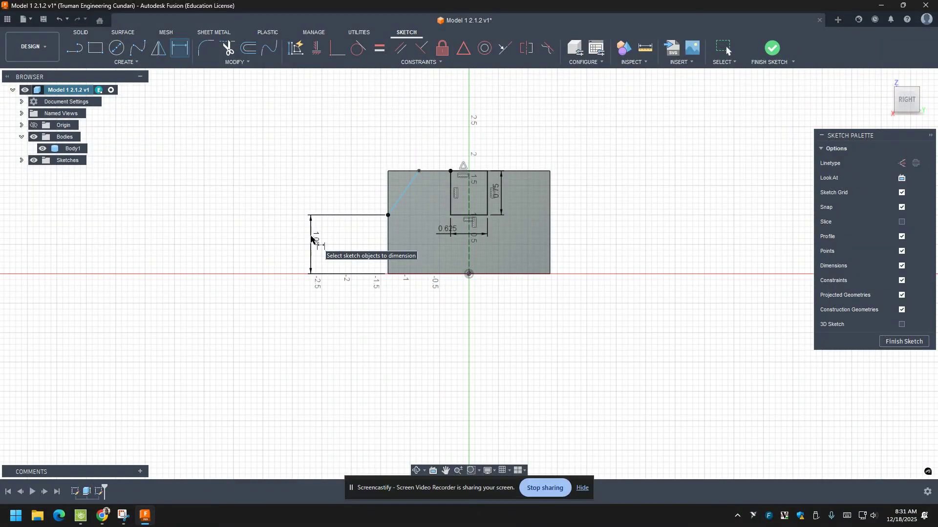
# Set the angle between the diagonal line and the face's left edge to 45 degrees
pyautogui.click(177, 51)
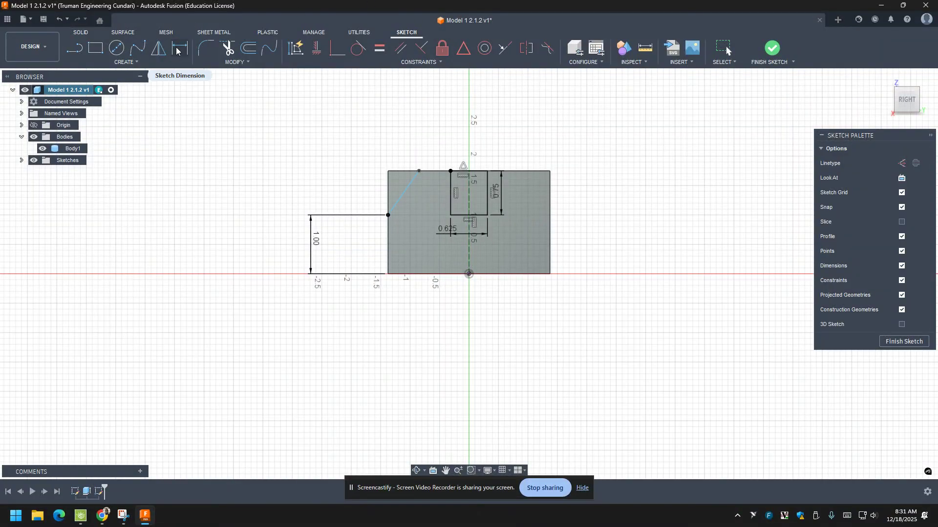
pyautogui.press('d')
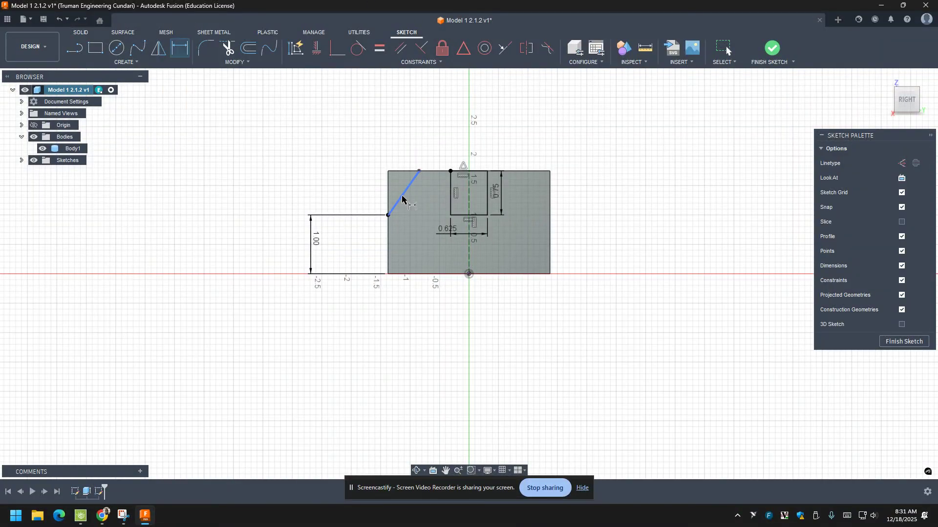
pyautogui.click(403, 199)
pyautogui.click(388, 195)
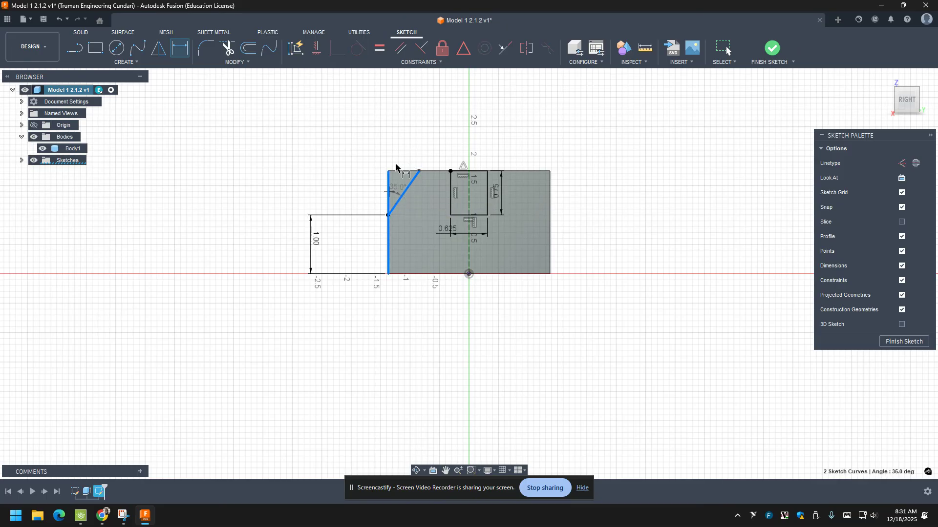
pyautogui.click(404, 115)
pyautogui.write('45')
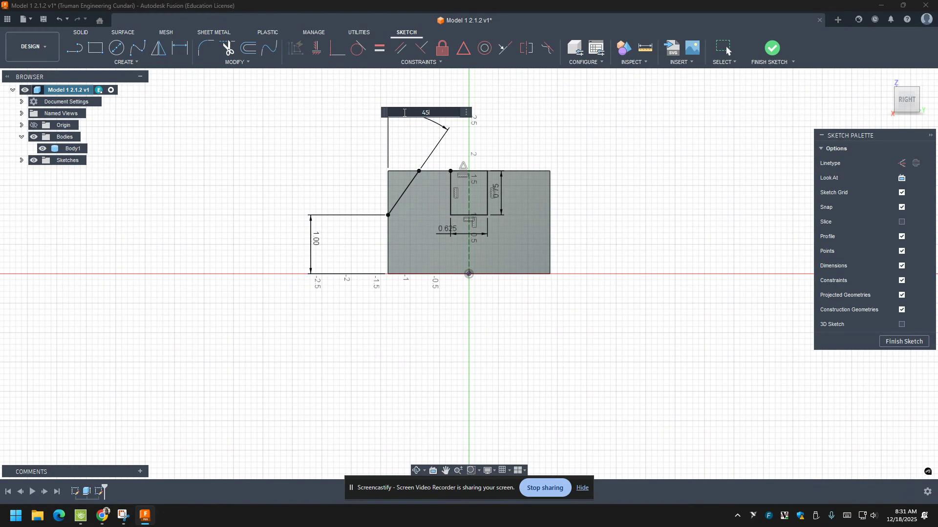
pyautogui.press('Return')
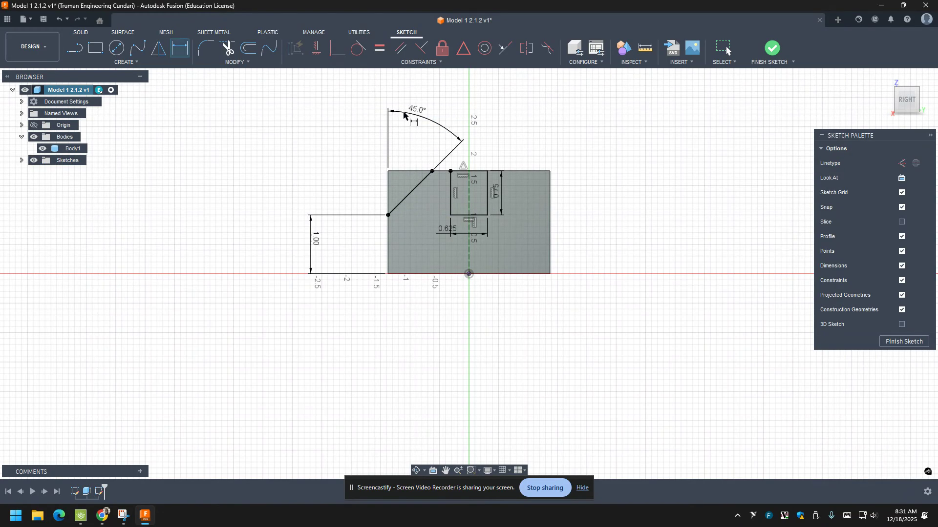
# Add a driven angle dimension between the diagonal line and the face's upper edge, placed left of the block
pyautogui.click(414, 192)
pyautogui.press('Escape')
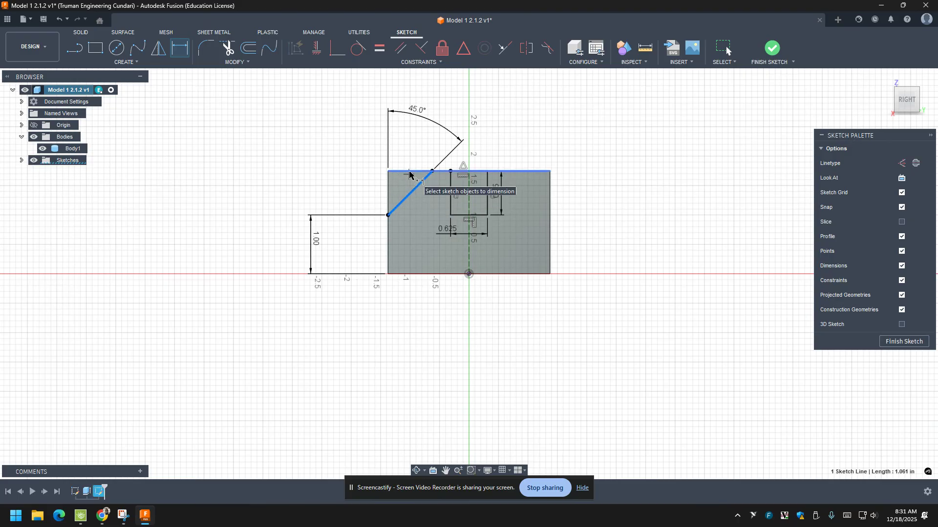
pyautogui.click(409, 172)
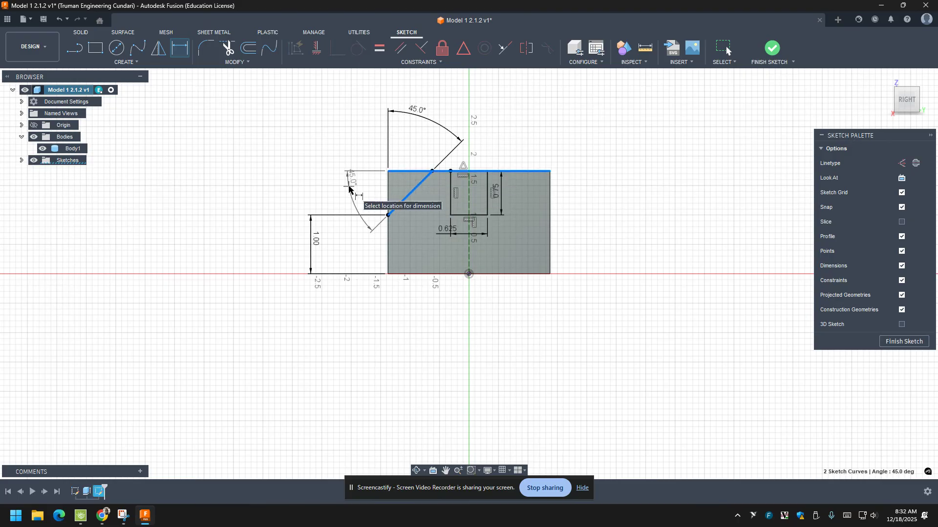
pyautogui.click(350, 189)
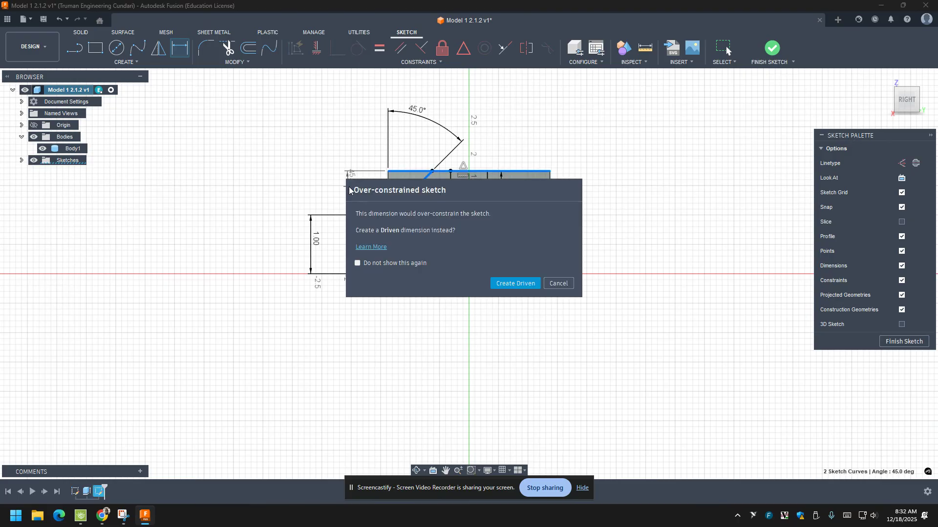
pyautogui.click(527, 284)
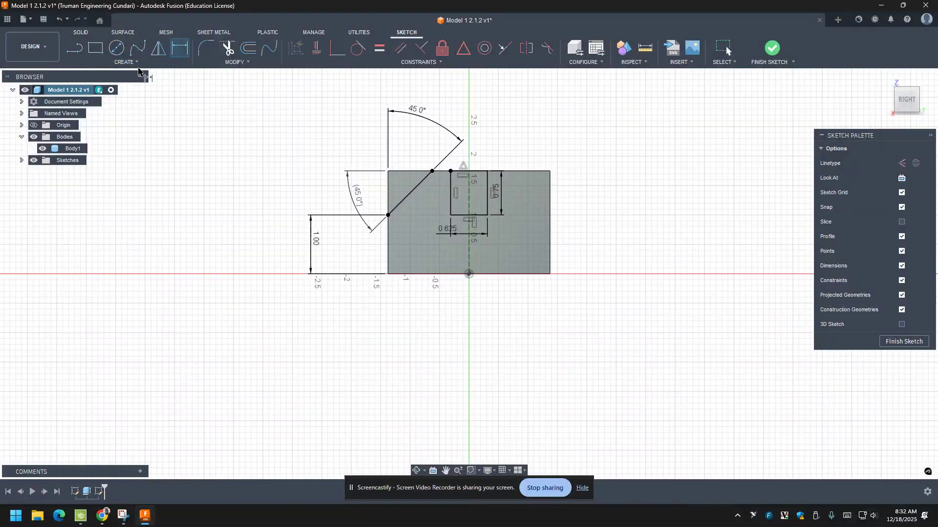
# Mirror the diagonal corner line across the face's vertical construction centreline and finish the sketch
pyautogui.click(158, 51)
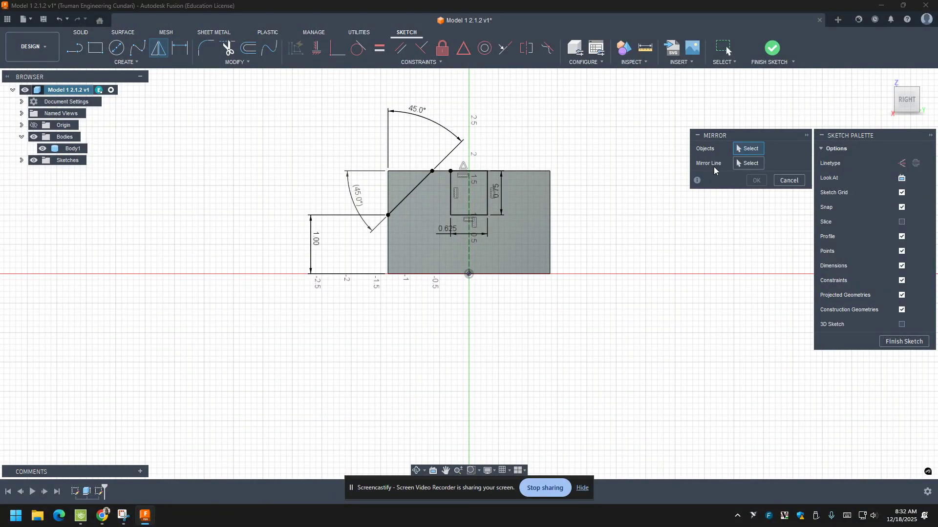
pyautogui.click(411, 192)
pyautogui.click(744, 165)
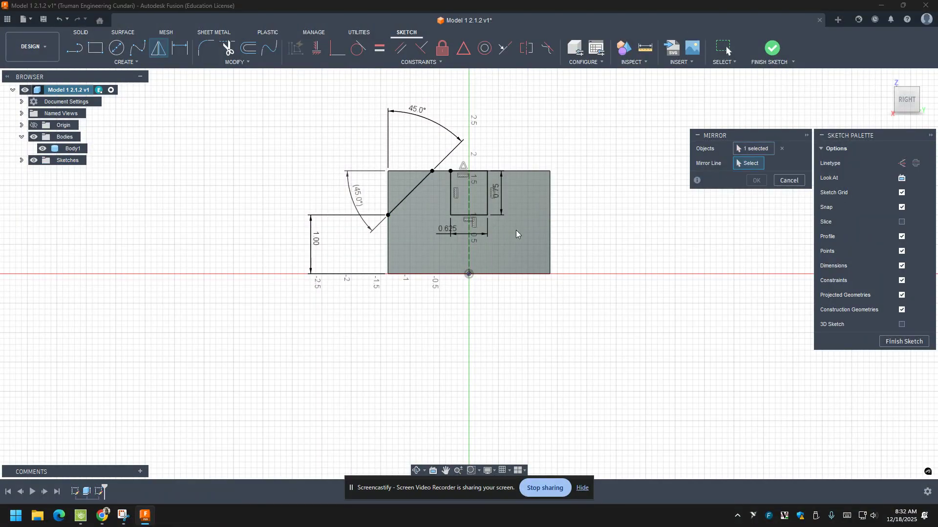
pyautogui.click(469, 227)
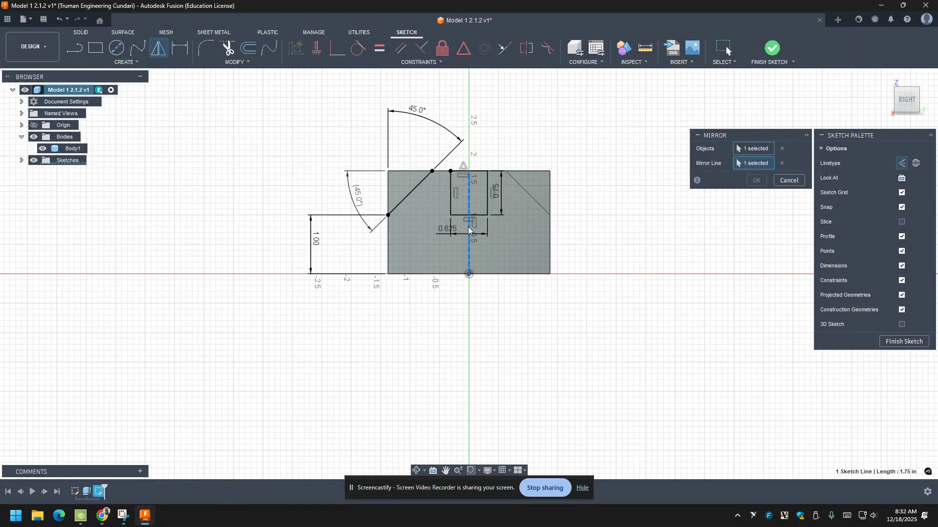
pyautogui.click(757, 180)
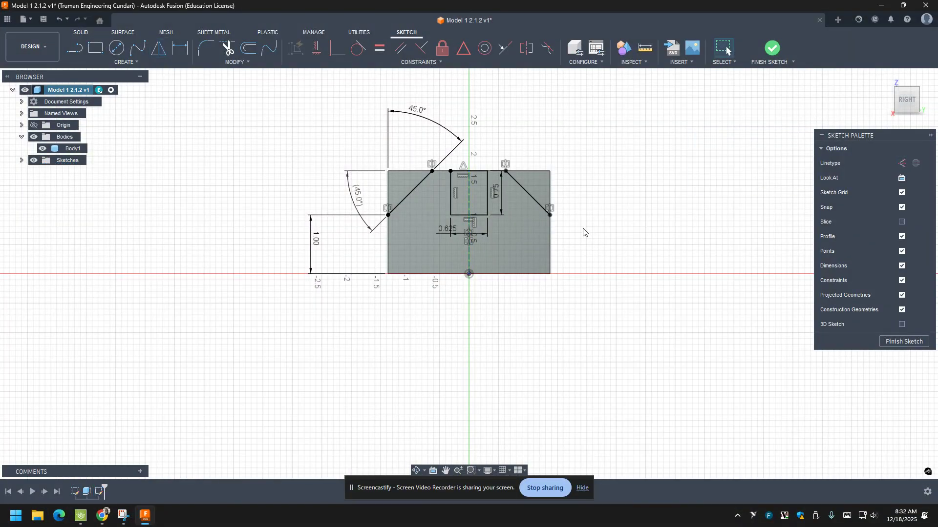
pyautogui.click(901, 341)
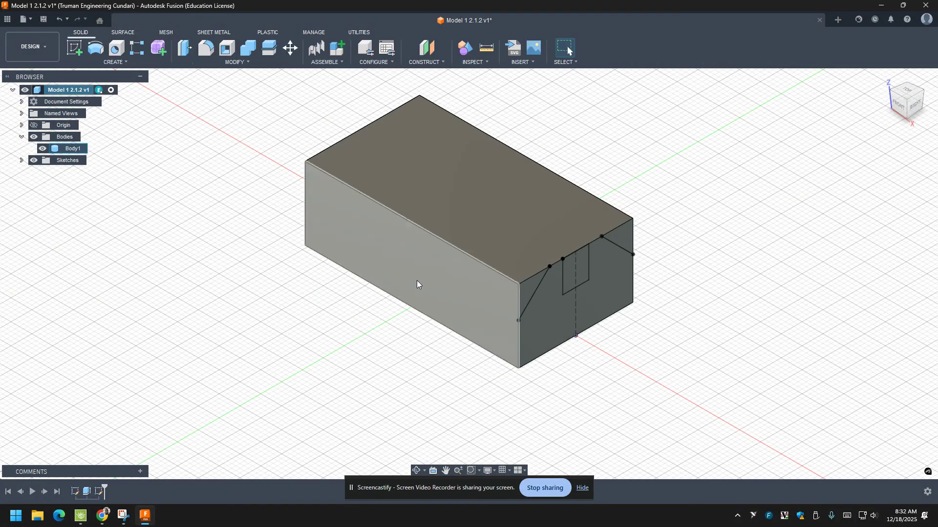
# Extrude-cut the slot and both triangular corner profiles through the block's full length, with a distance of about -7.6 in
pyautogui.click(108, 62)
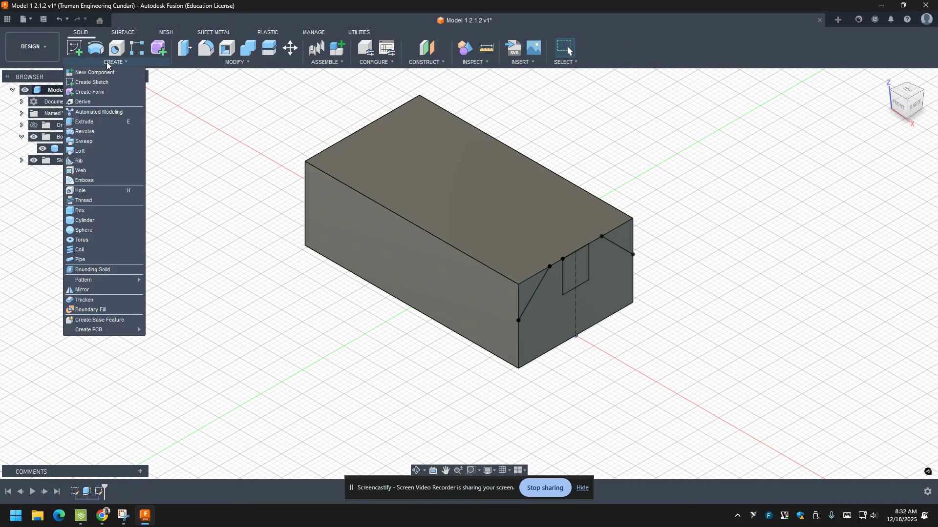
pyautogui.click(96, 122)
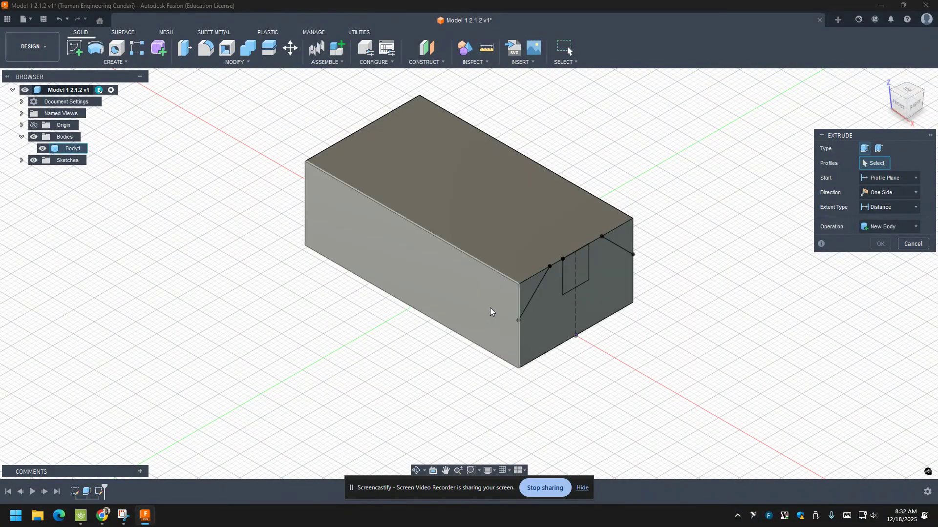
pyautogui.click(531, 288)
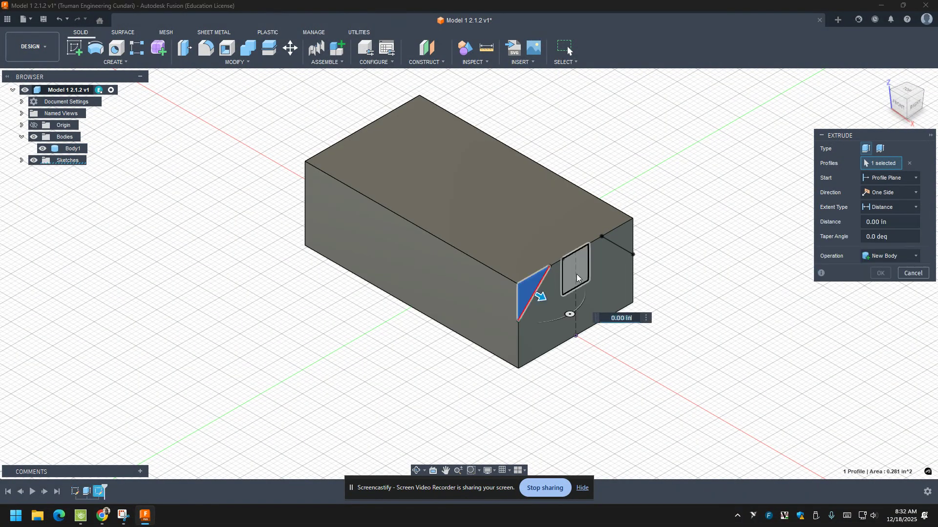
pyautogui.click(576, 274)
pyautogui.click(619, 236)
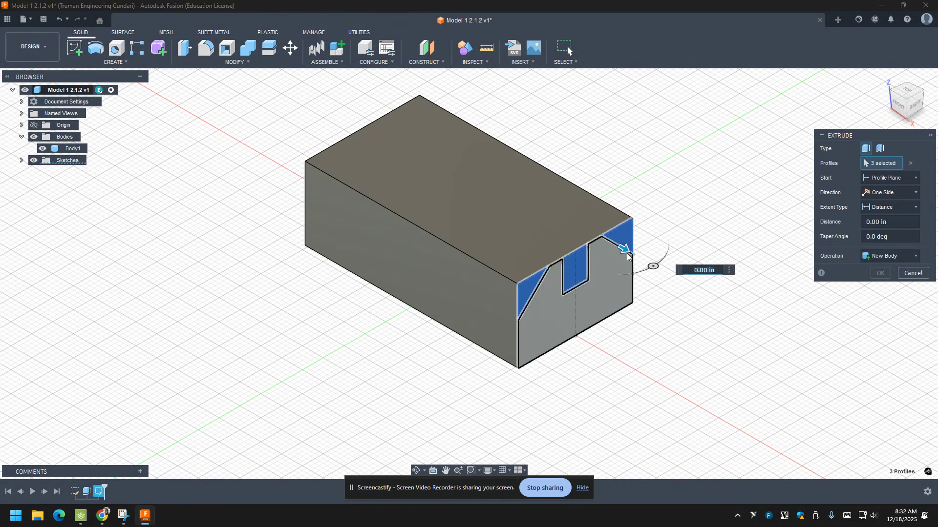
pyautogui.moveTo(624, 248); pyautogui.dragTo(255, 166)
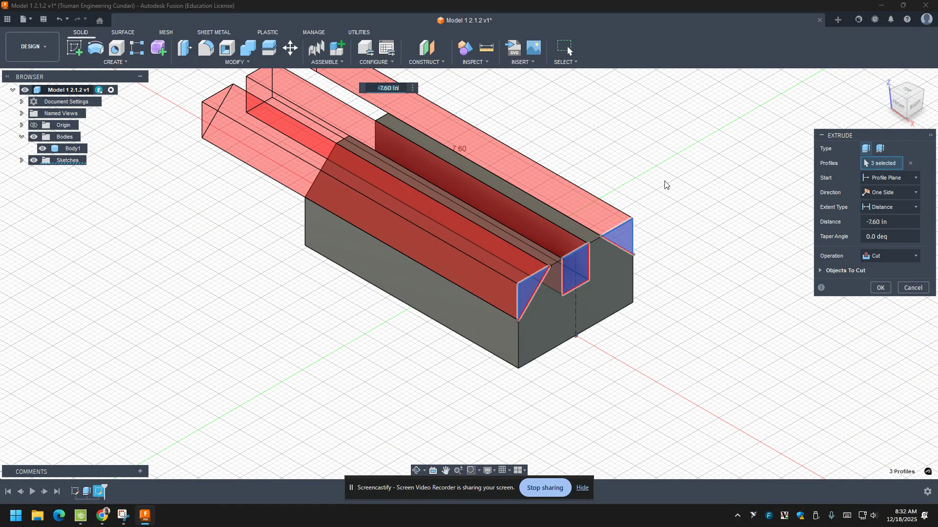
pyautogui.click(880, 288)
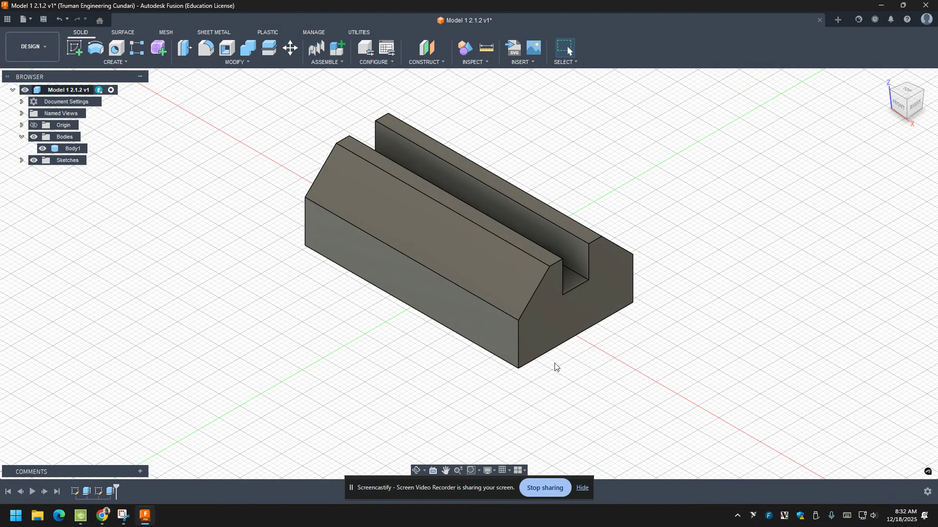
# Chamfer the two short top edges on either side of the slot at the right end face with an equal distance of 1 in
pyautogui.click(900, 103)
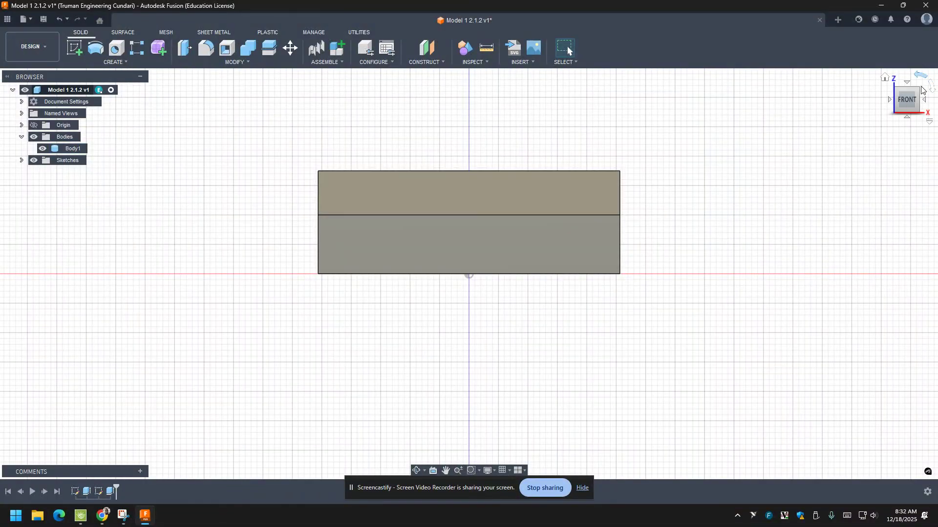
pyautogui.moveTo(909, 104); pyautogui.dragTo(880, 118)
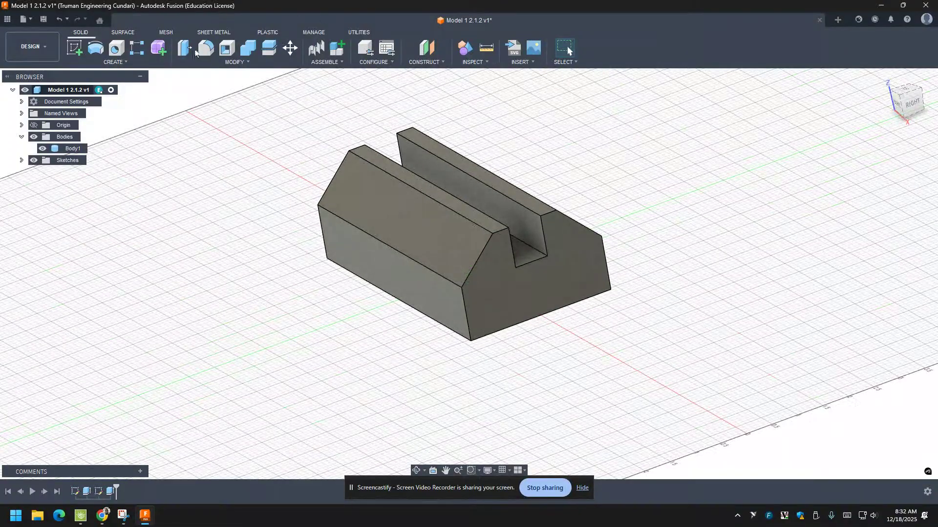
pyautogui.click(238, 63)
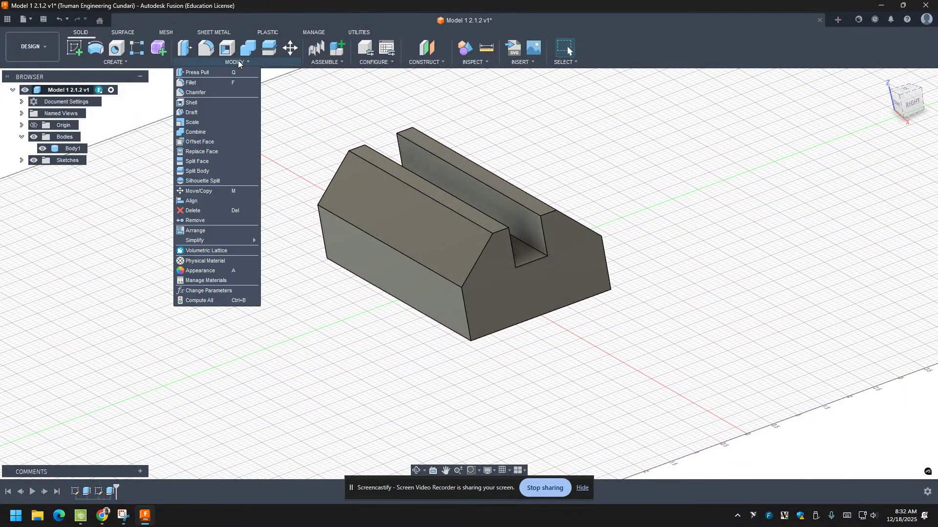
pyautogui.click(214, 90)
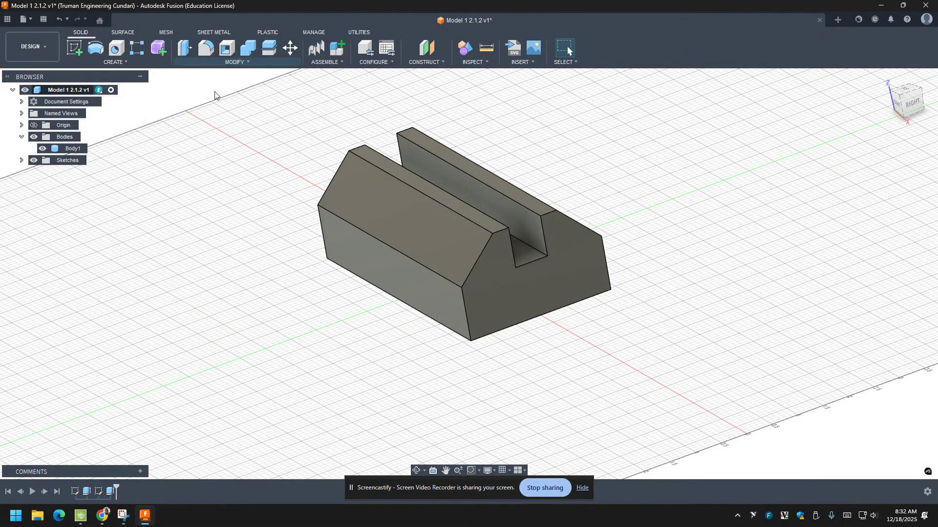
pyautogui.click(500, 231)
pyautogui.click(548, 214)
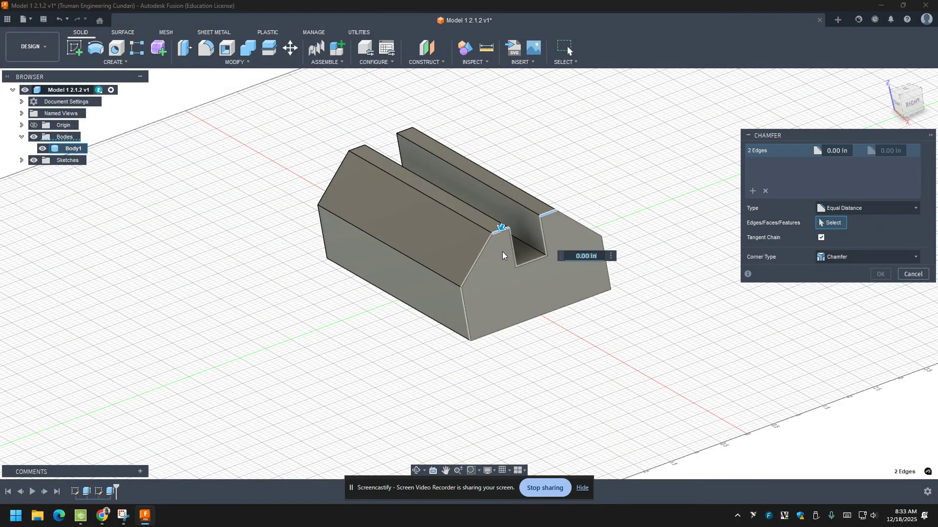
pyautogui.moveTo(501, 228); pyautogui.dragTo(488, 247)
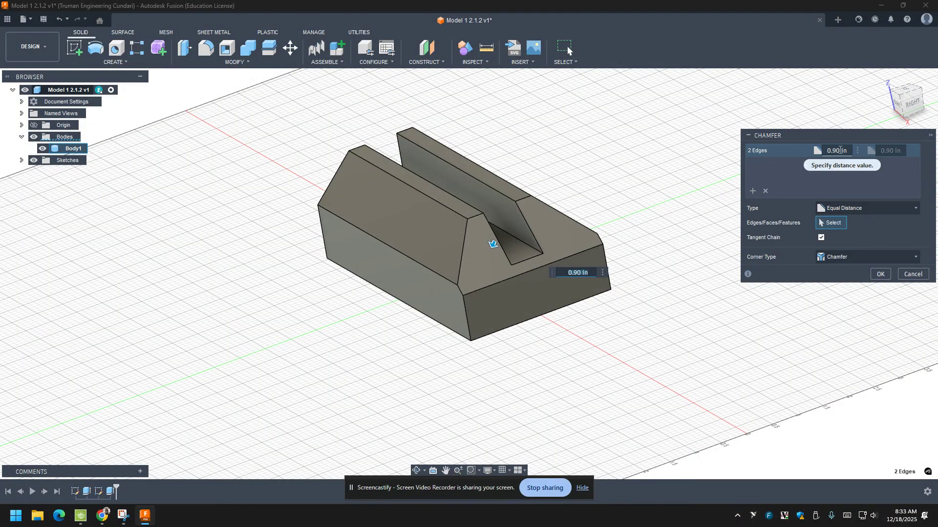
pyautogui.click(824, 147)
pyautogui.write('1')
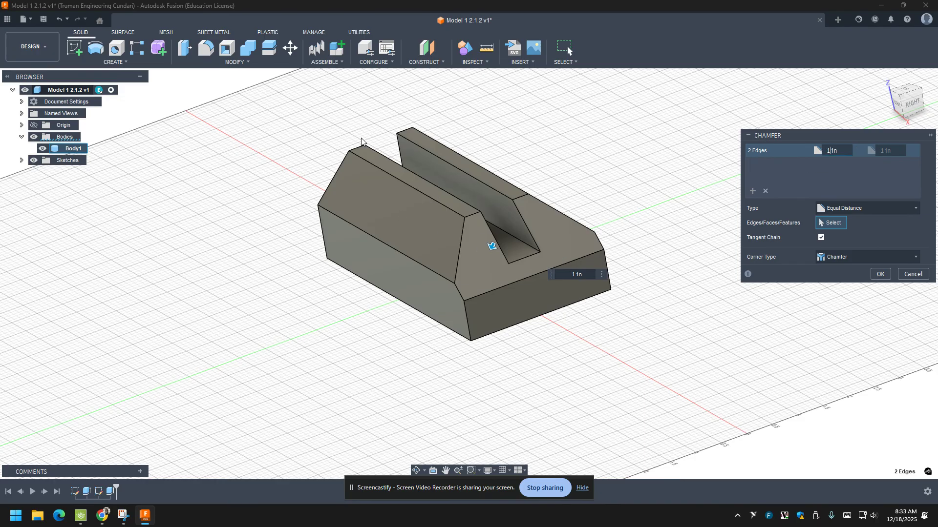
pyautogui.click(879, 275)
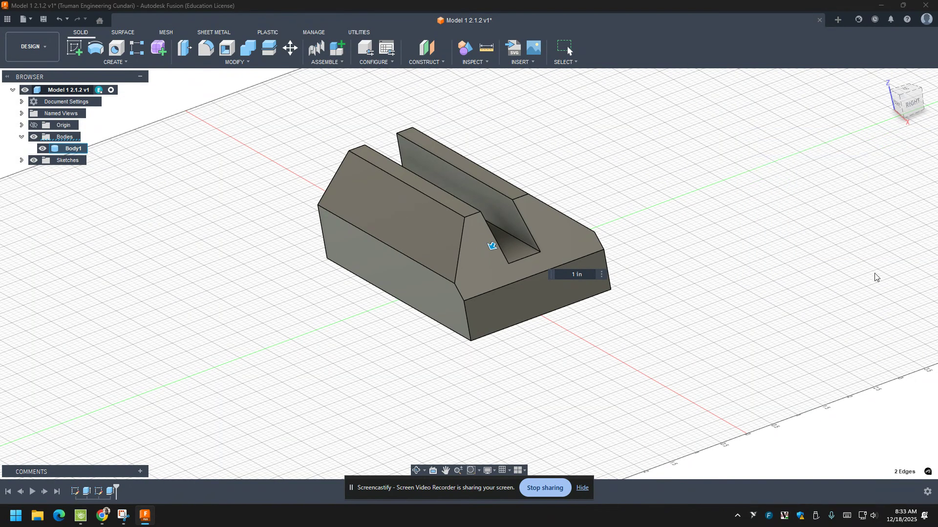
# Chamfer the two short top edges beside the slot at the opposite end face with an equal distance of 1 in
pyautogui.keyDown('shift'); pyautogui.moveTo(316, 348); pyautogui.dragTo(370, 350, button='middle'); pyautogui.keyUp('shift')
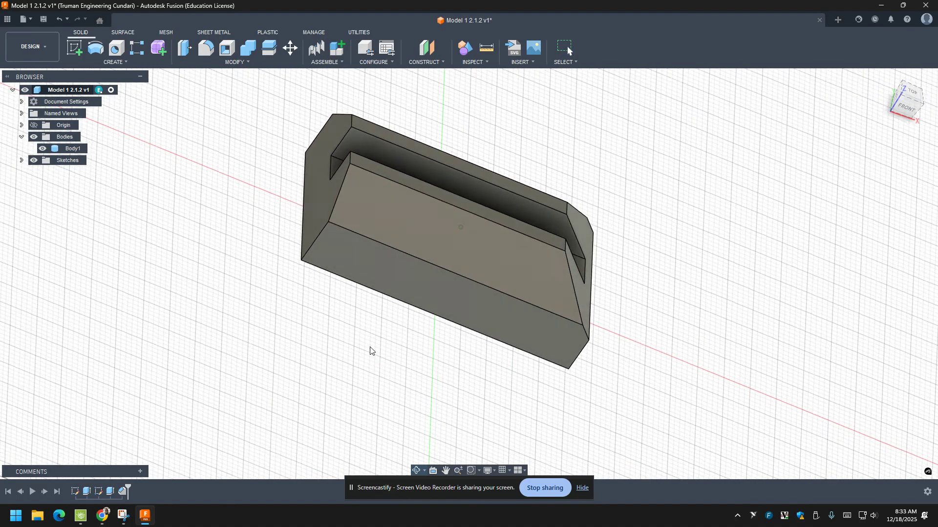
pyautogui.click(221, 62)
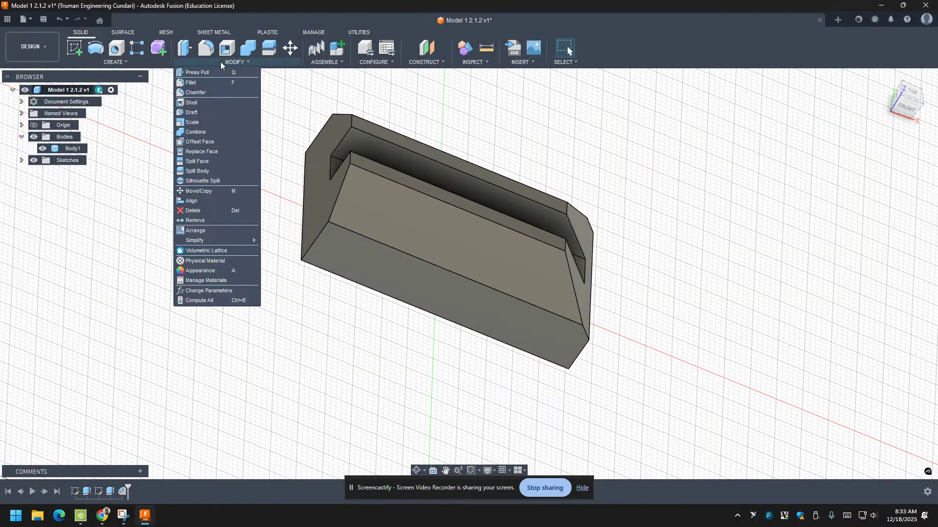
pyautogui.click(198, 92)
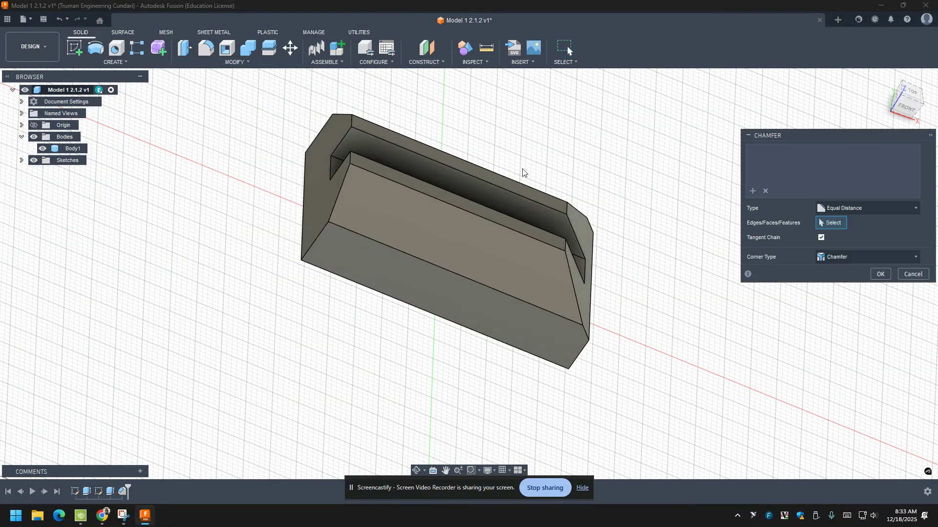
pyautogui.click(351, 159)
pyautogui.click(350, 122)
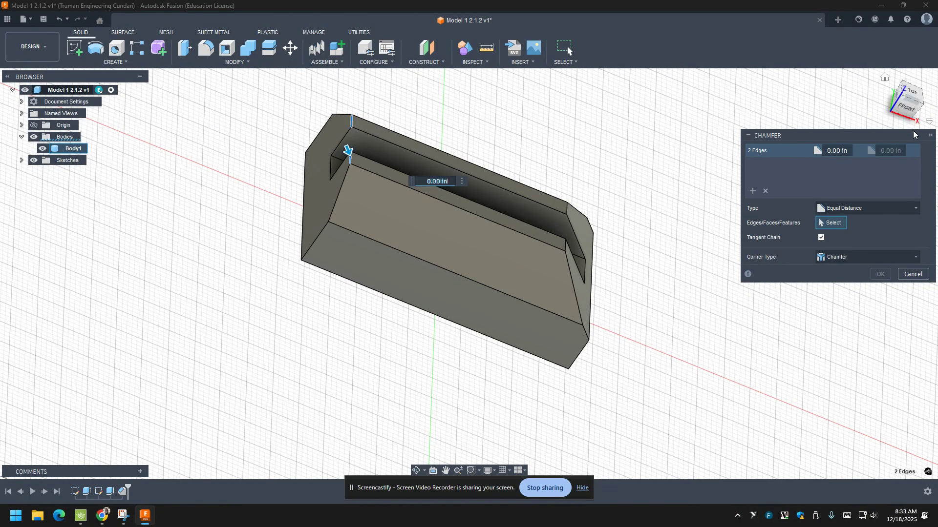
pyautogui.write('1')
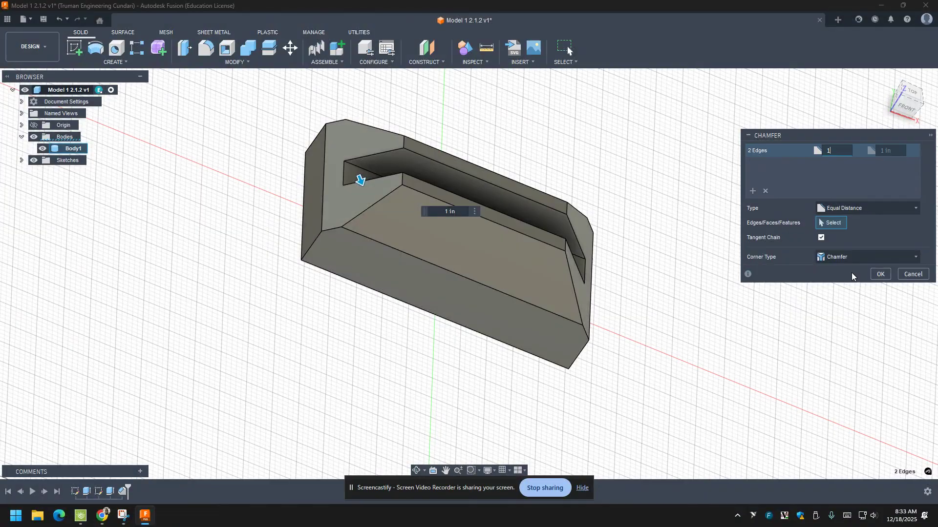
pyautogui.click(882, 274)
# Return the model to the home view and save the design with the version description "cutaway"
pyautogui.keyDown('shift'); pyautogui.moveTo(893, 298); pyautogui.dragTo(837, 275, button='middle'); pyautogui.keyUp('shift')
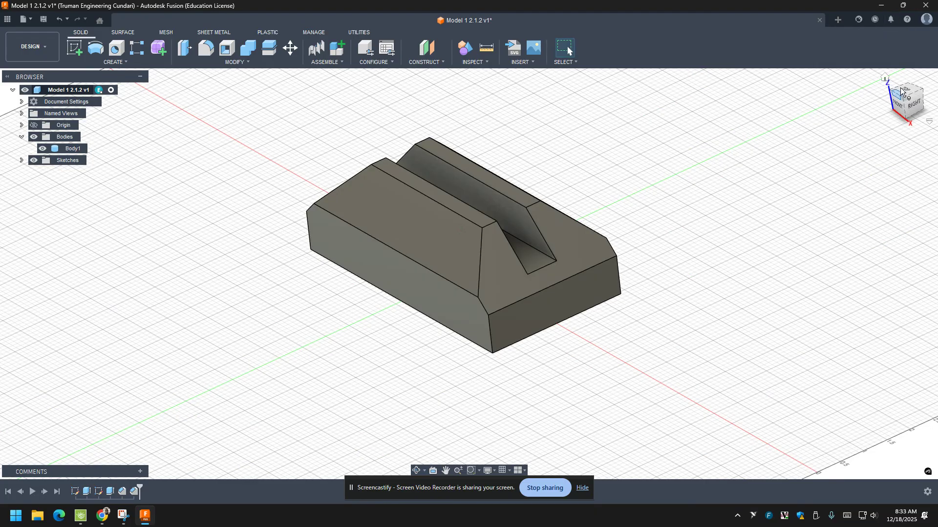
pyautogui.click(885, 77)
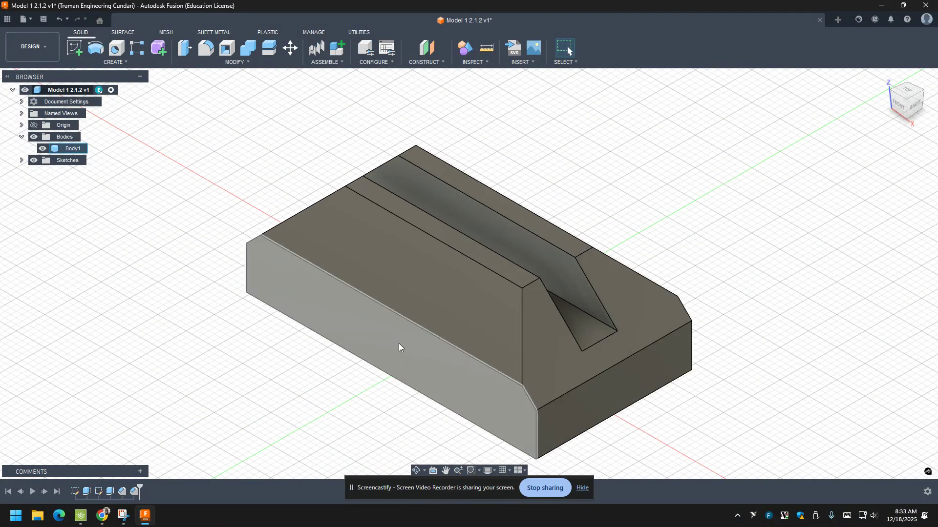
pyautogui.rightClick(78, 90)
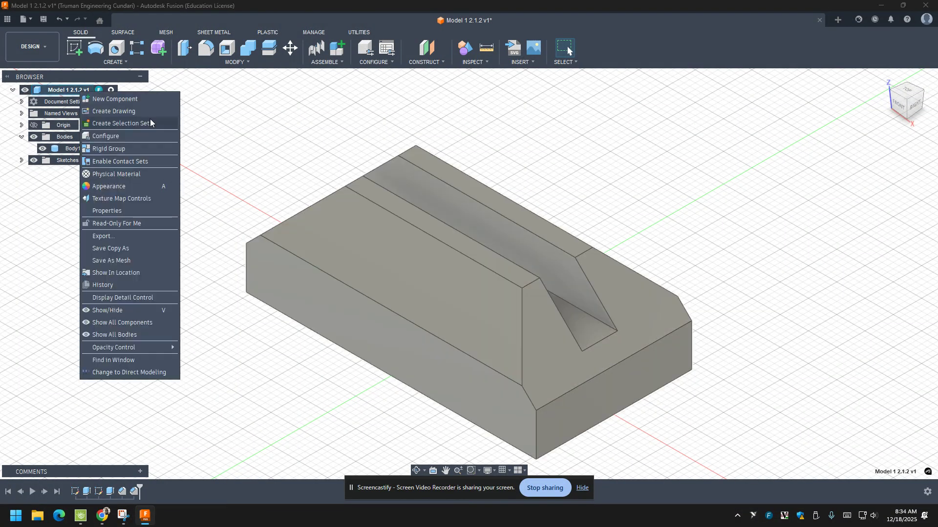
pyautogui.press('Escape')
pyautogui.click(43, 19)
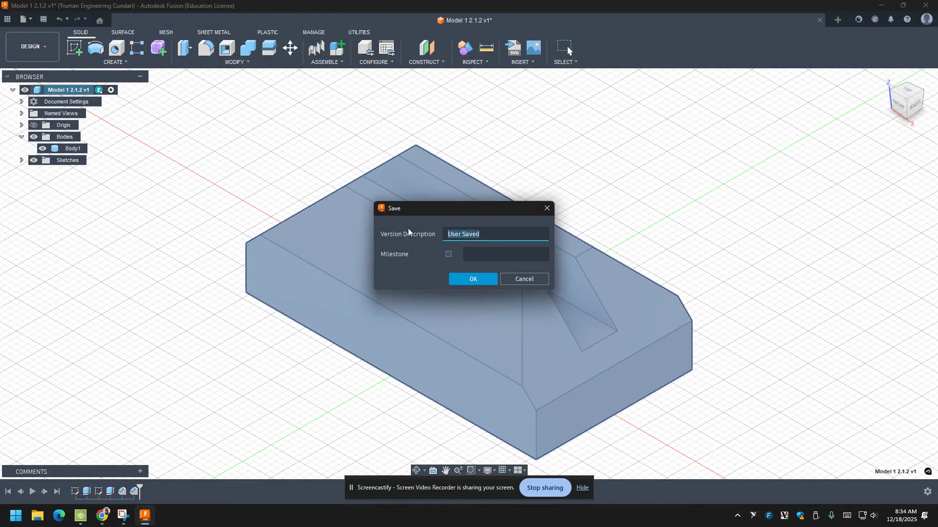
pyautogui.write('cutr wa')
pyautogui.press('BackSpace')
pyautogui.press('BackSpace')
pyautogui.press('BackSpace')
pyautogui.press('BackSpace')
pyautogui.write('away')
pyautogui.click(488, 279)
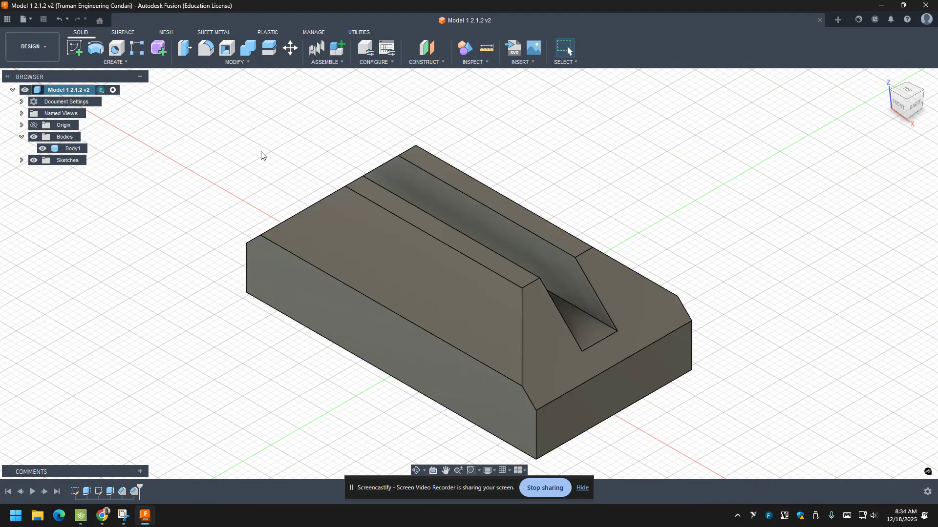
# Show the finished part's properties and examine its physical values, including mass, volume, surface area and centre of mass
pyautogui.rightClick(63, 90)
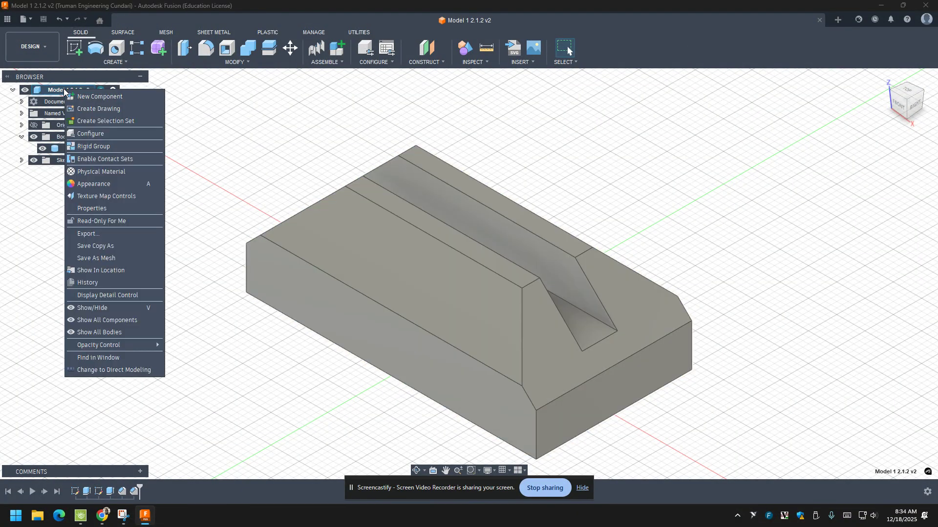
pyautogui.click(93, 208)
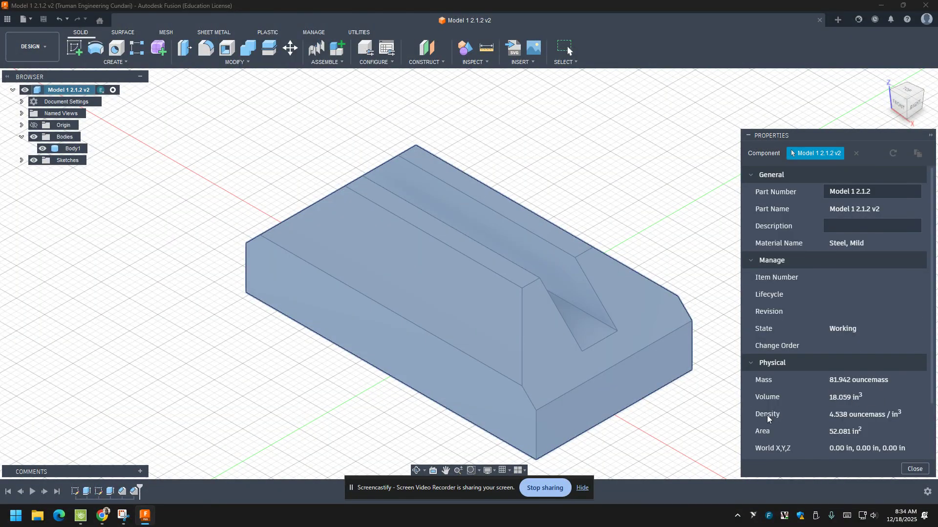
pyautogui.scroll(-3, 781, 381)
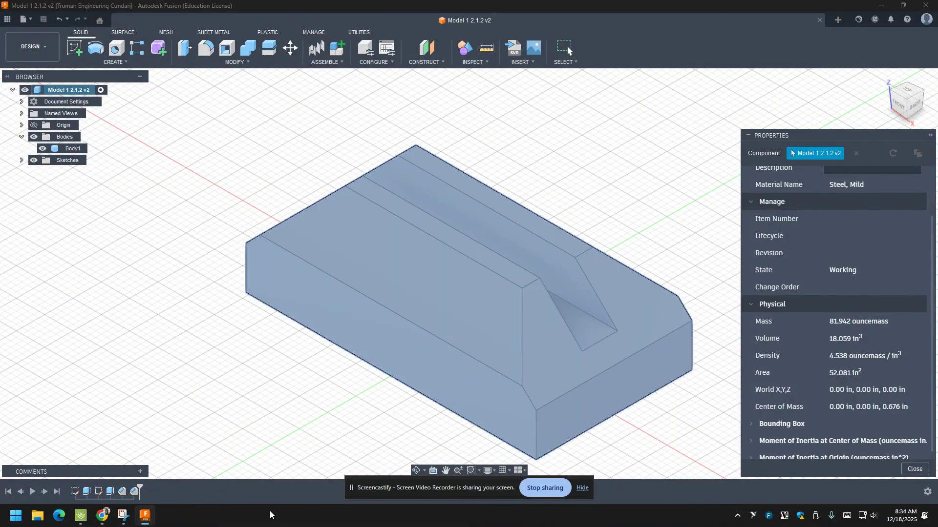
# Roll the timeline back to just after the base block's extrusion and examine the uncut block's physical properties
pyautogui.moveTo(141, 486); pyautogui.dragTo(92, 486)
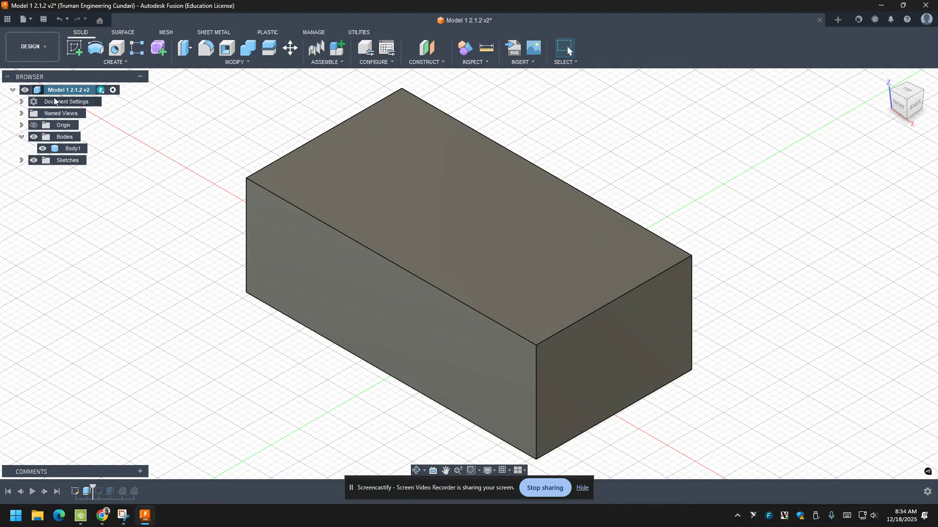
pyautogui.rightClick(70, 90)
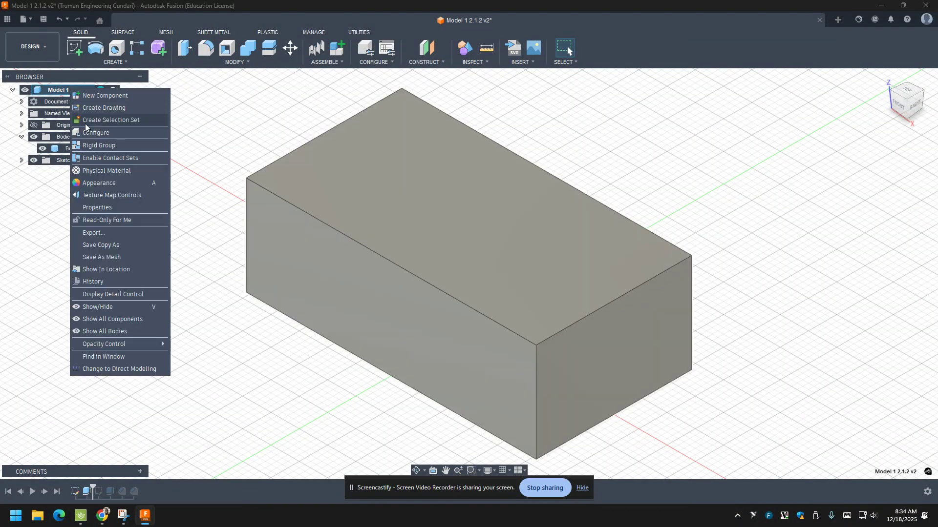
pyautogui.click(95, 205)
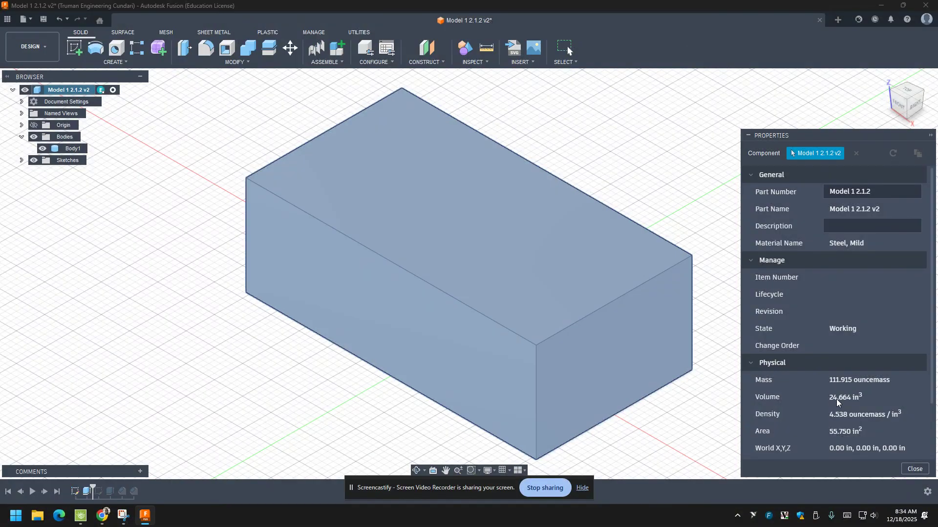
# Roll the timeline forward past the last chamfer and examine the finished part's physical properties for comparison with the uncut block
pyautogui.click(913, 469)
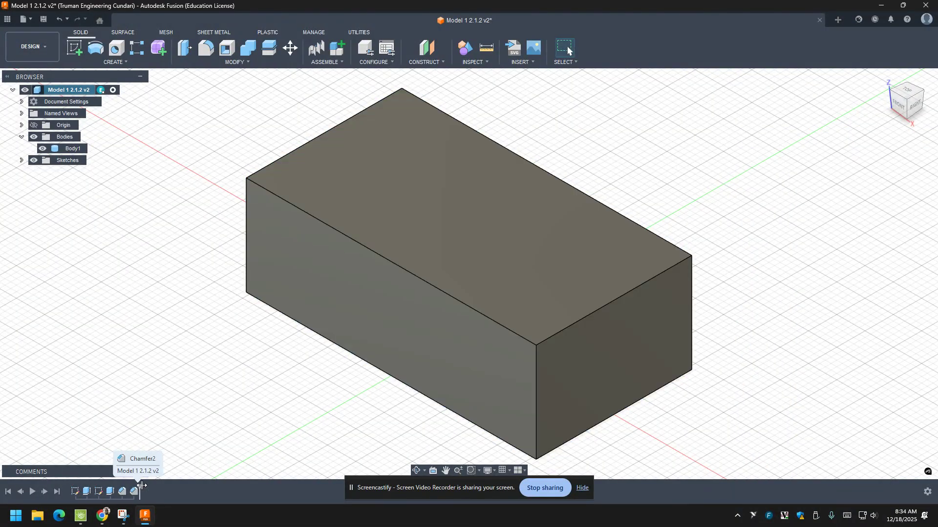
pyautogui.rightClick(63, 88)
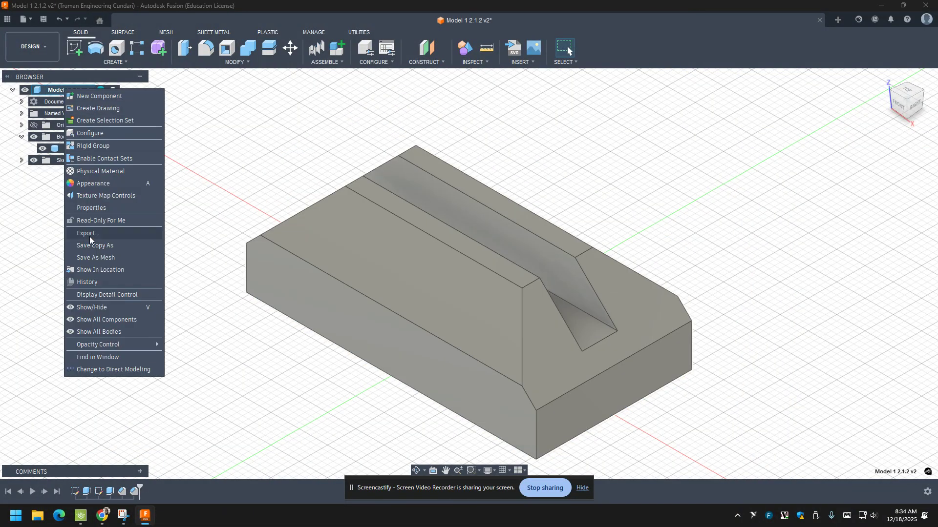
pyautogui.click(96, 208)
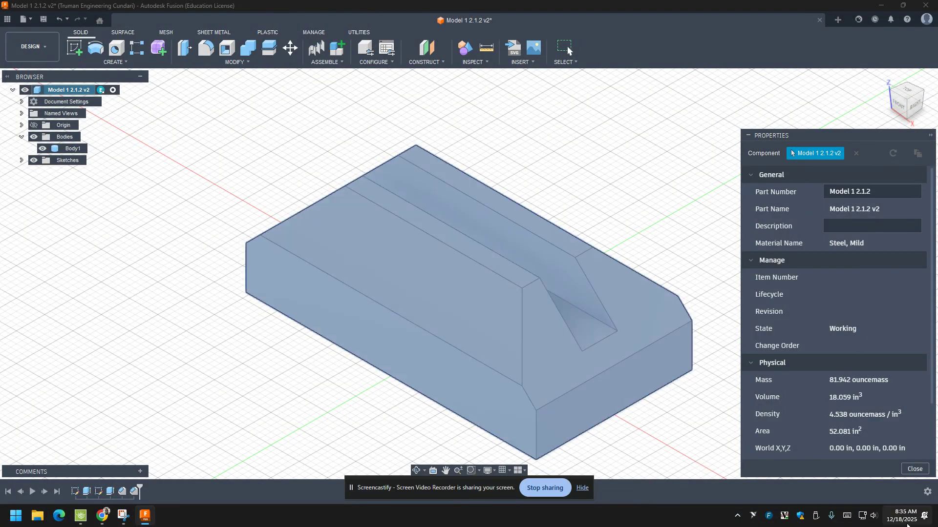
pyautogui.click(908, 472)
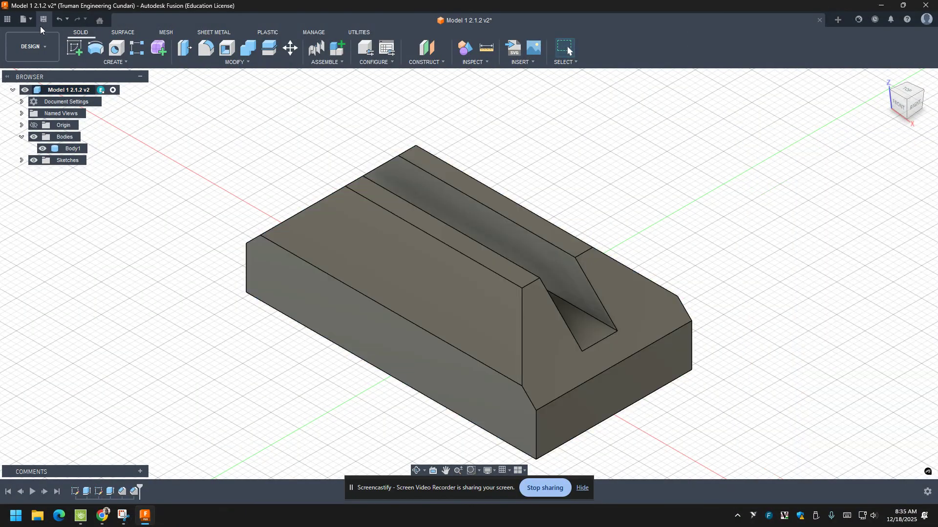
# Save the finished design as a new version with the description "User Saved"
pyautogui.click(44, 19)
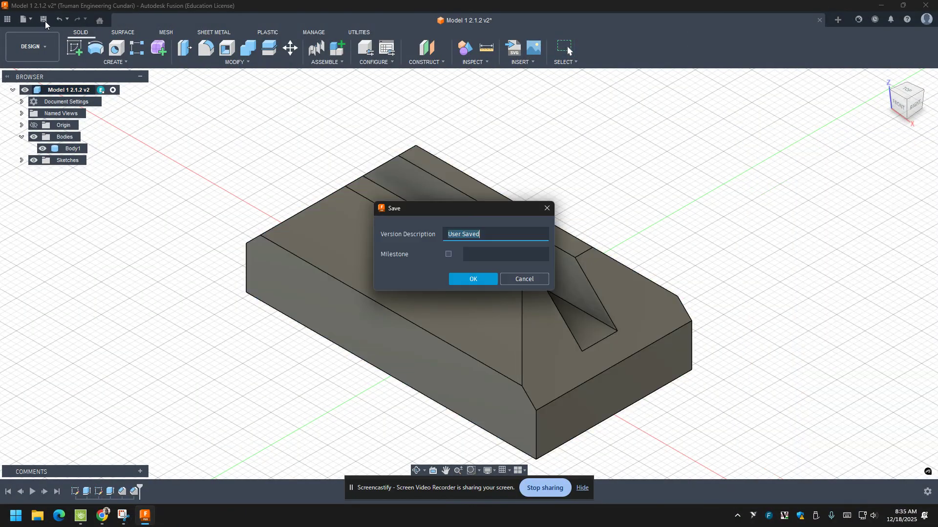
pyautogui.click(473, 279)
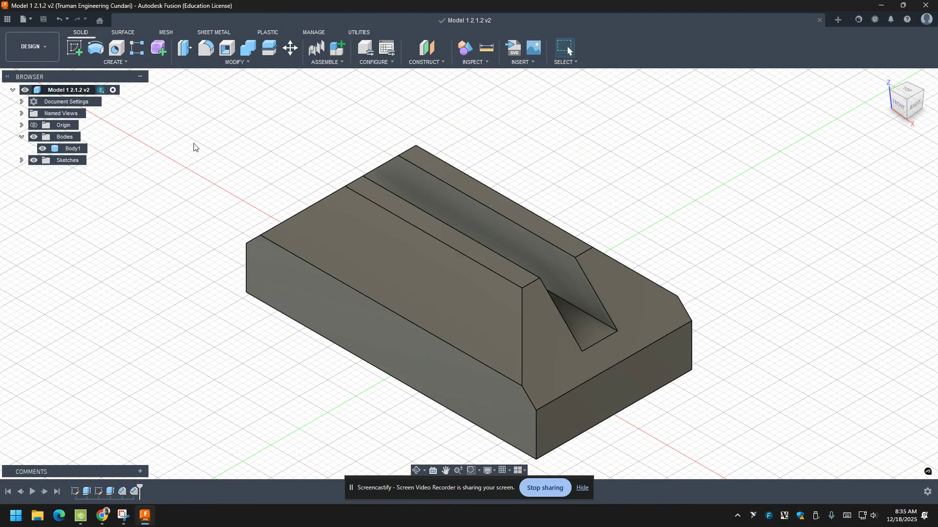